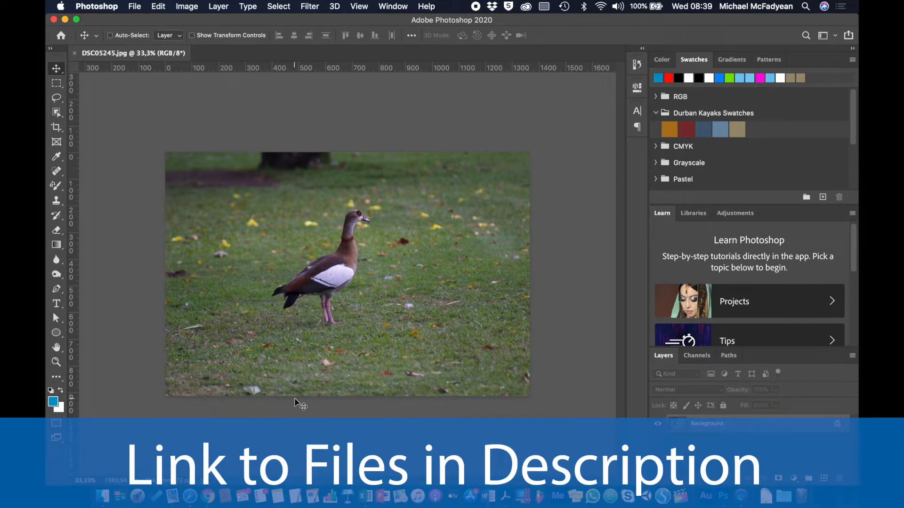
- Select the goose with the Object Selection tool and copy it onto a new layer
key(super+plus)
key(super+minus)
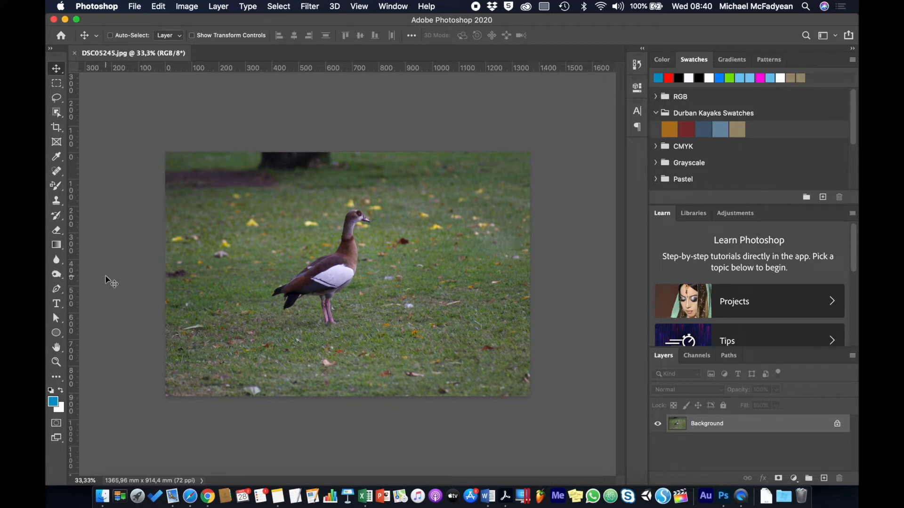
click(57, 112)
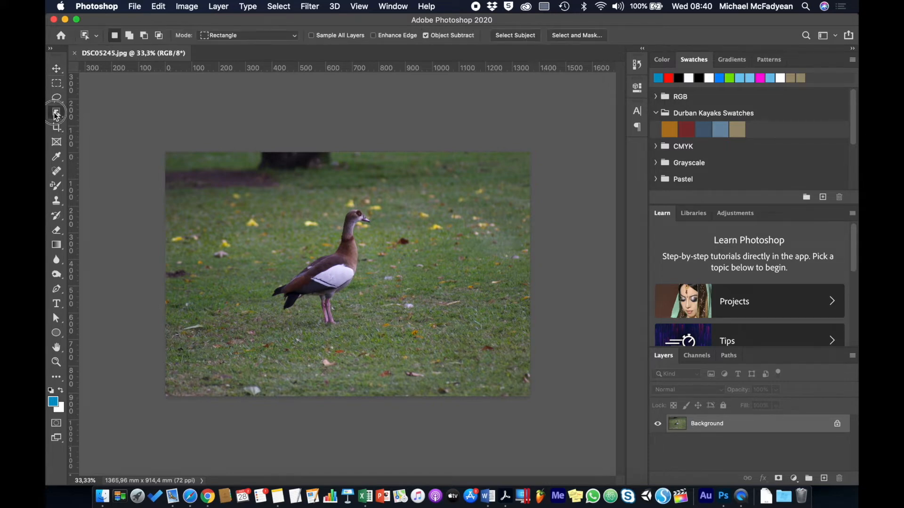
click(94, 111)
drag(265, 190, 376, 334)
key(cmd+j)
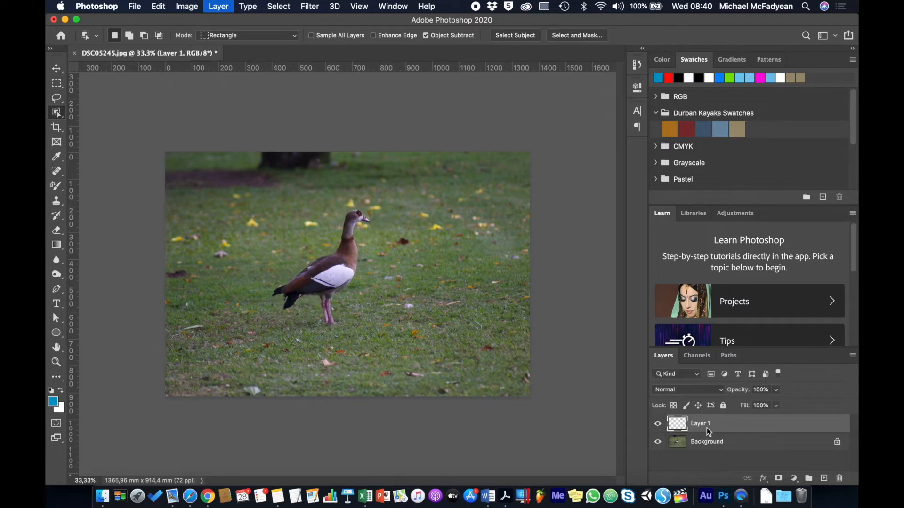
- Briefly hide the Background to check the cut-out goose, then duplicate the Background layer
click(658, 443)
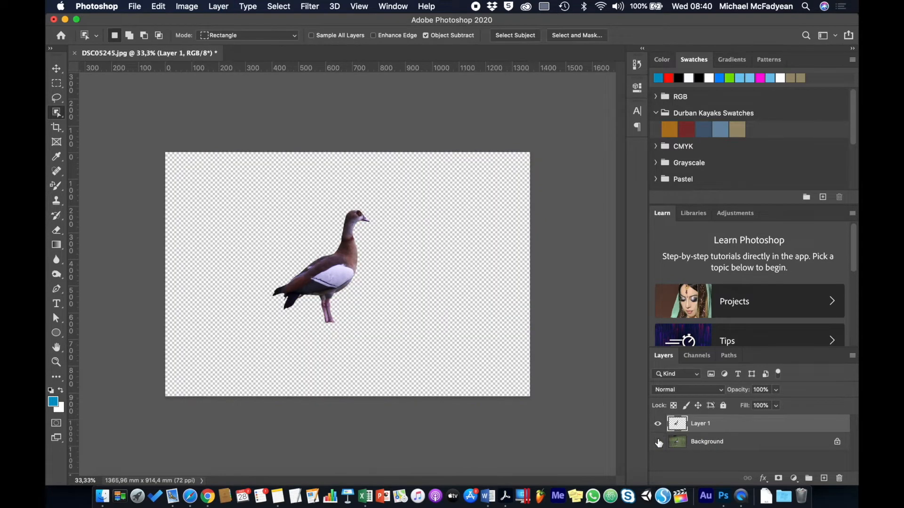
click(658, 442)
click(707, 442)
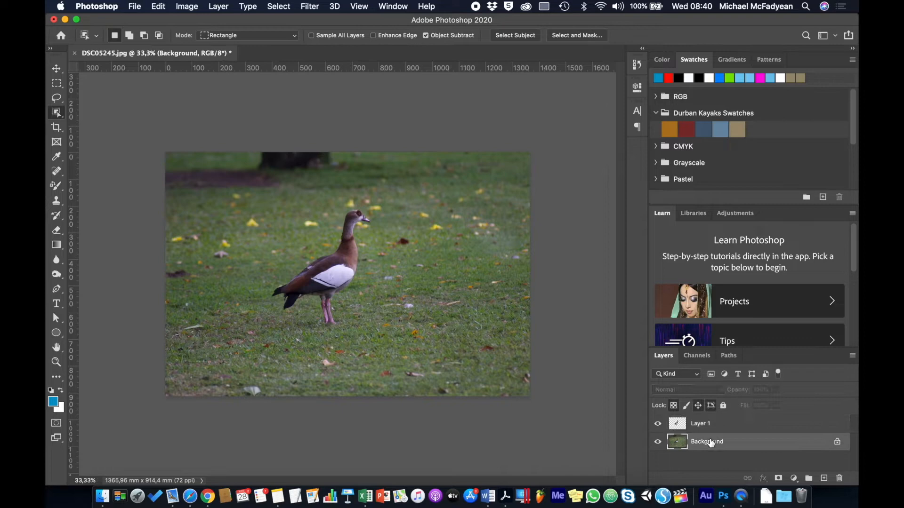
right_click(733, 442)
click(780, 361)
click(554, 210)
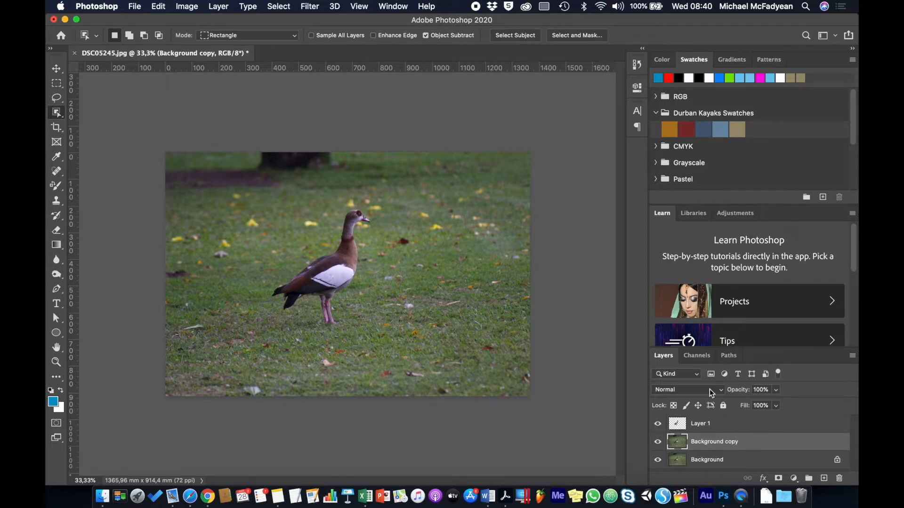
- Choose the Paint Bucket tool and set the foreground colour to a bright green
click(59, 245)
click(84, 253)
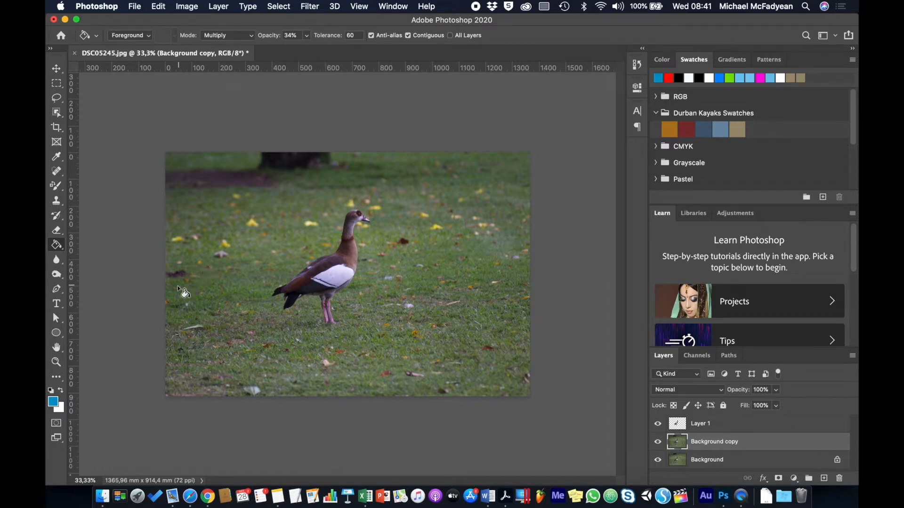
click(54, 401)
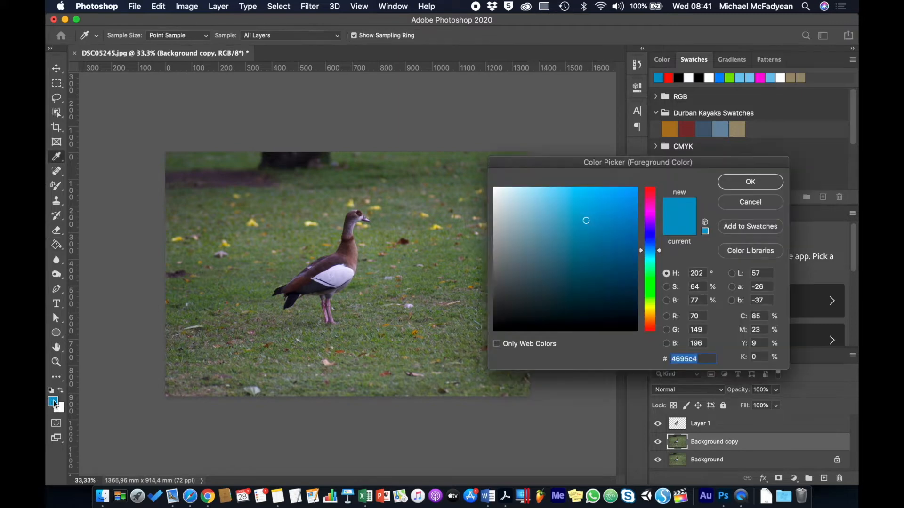
click(654, 302)
drag(630, 209, 638, 198)
click(748, 181)
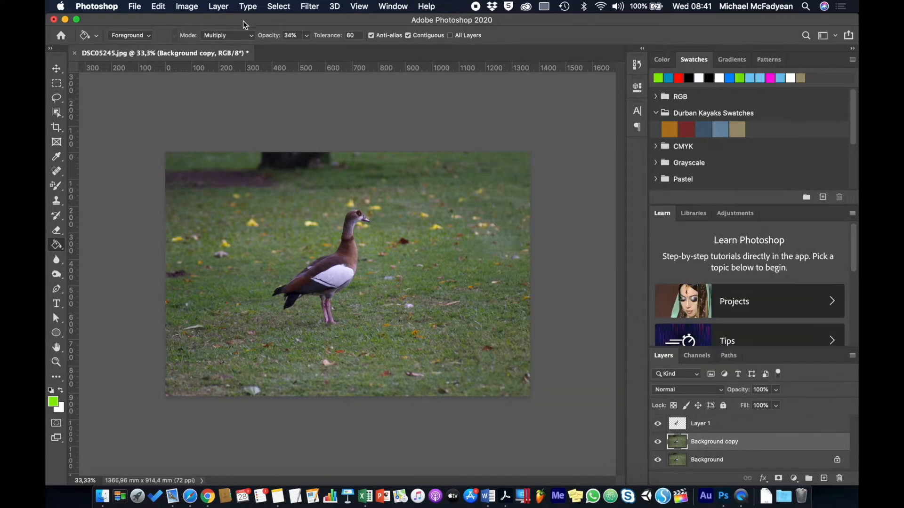
- Turn off Contiguous and fill the grass on the Background copy with green in Multiply mode at 34% opacity
click(251, 38)
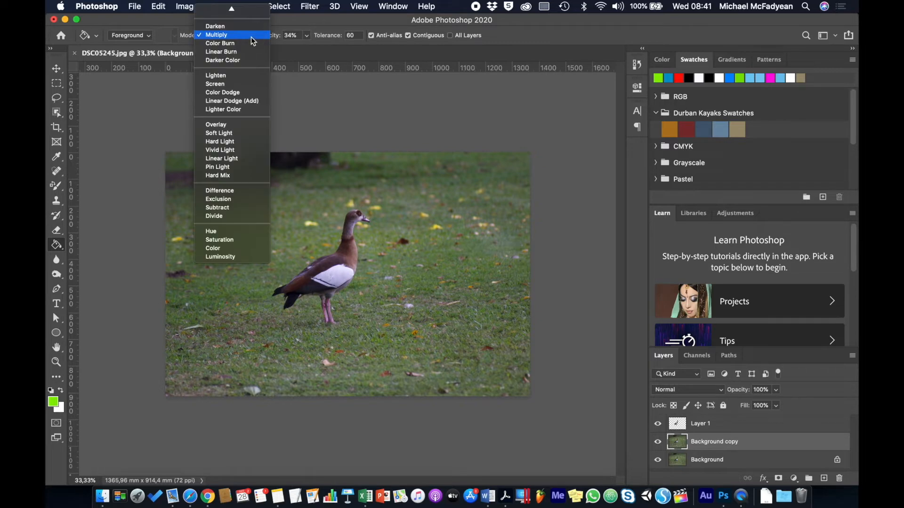
click(243, 37)
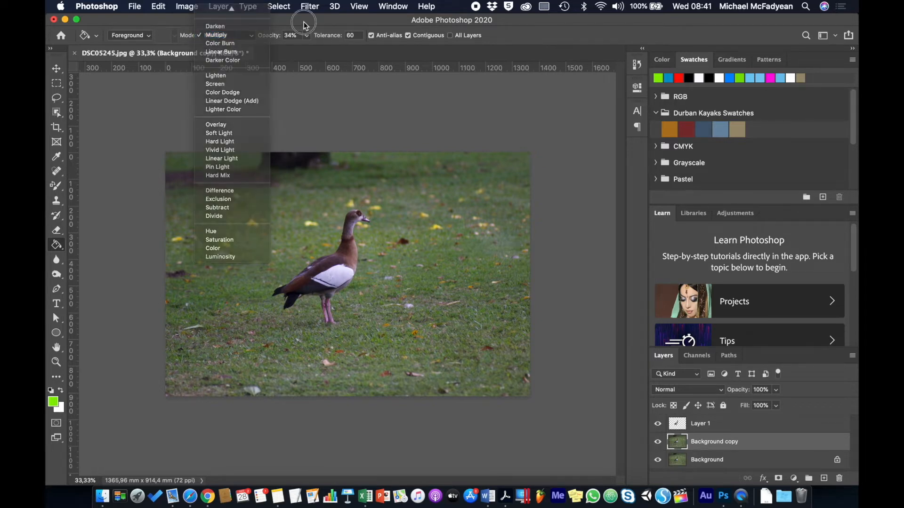
click(290, 36)
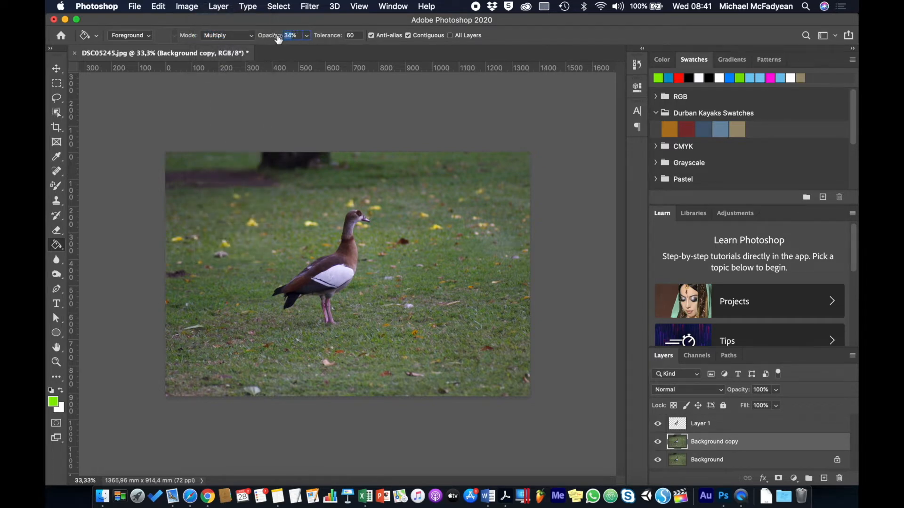
click(359, 37)
click(507, 34)
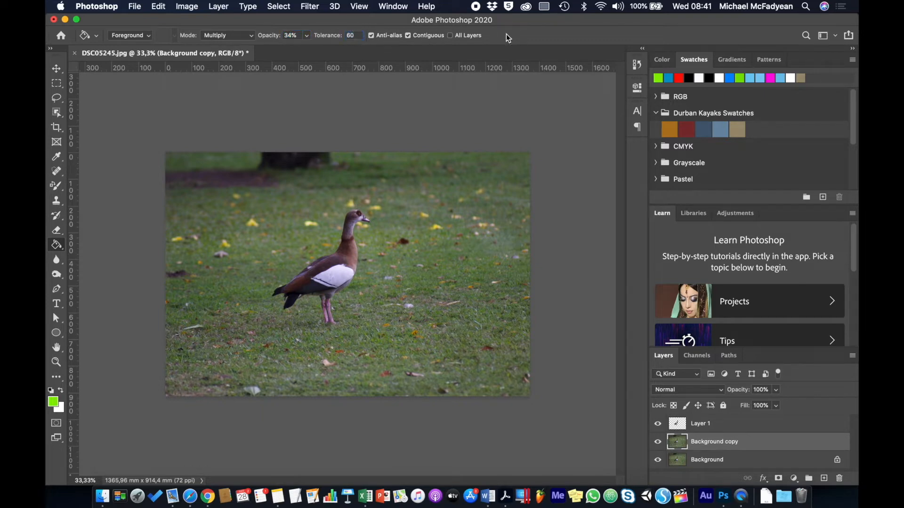
click(408, 36)
click(449, 266)
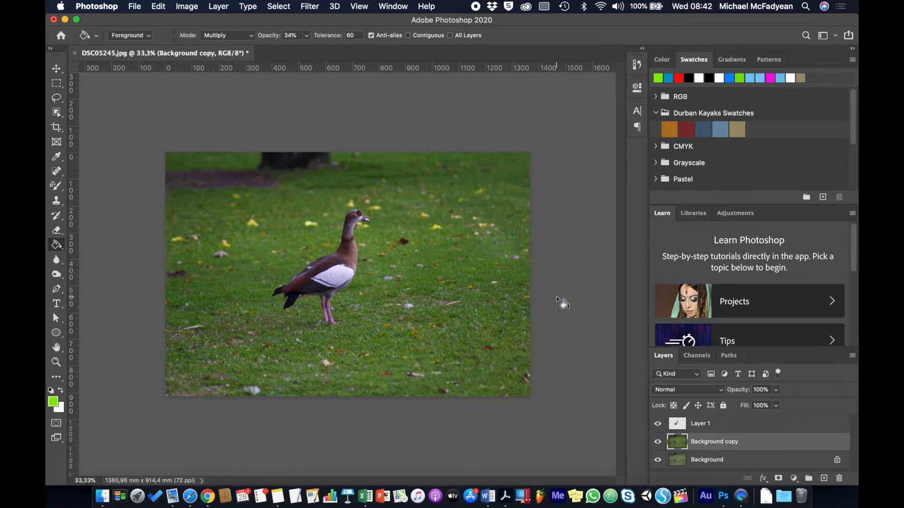
- Hide the Background copy layer and rename it Paint Bucket
click(658, 442)
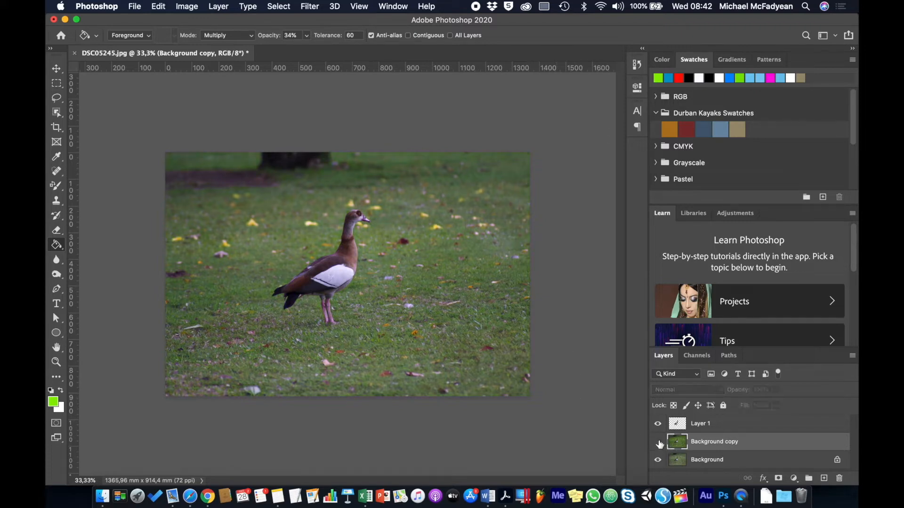
double_click(716, 442)
text(Paint Bucket)
key(Return)
- Duplicate the Background layer again and rename the copy Gradient
click(732, 464)
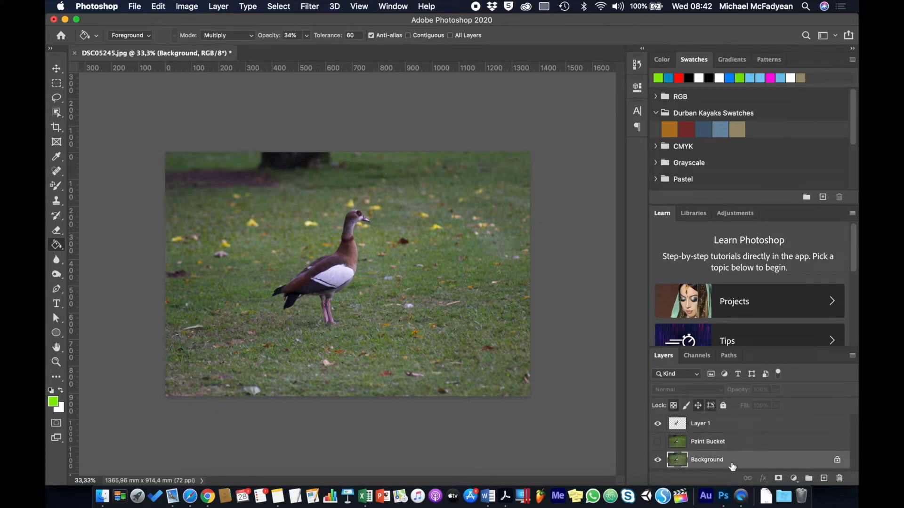
right_click(731, 465)
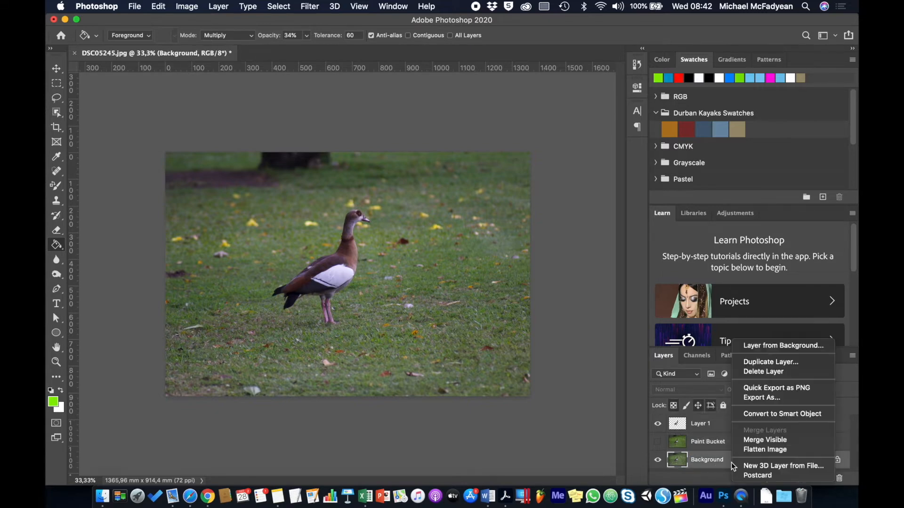
click(790, 363)
click(567, 211)
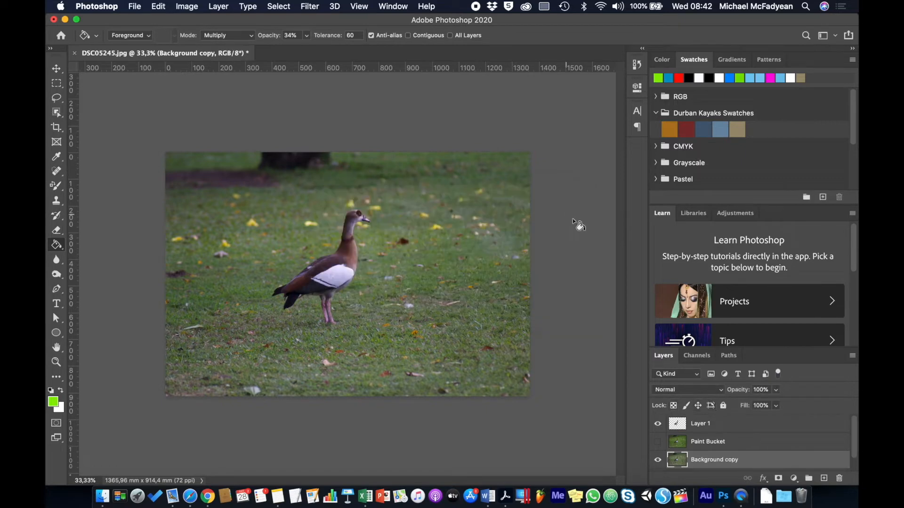
double_click(729, 462)
text(Gradient)
key(Return)
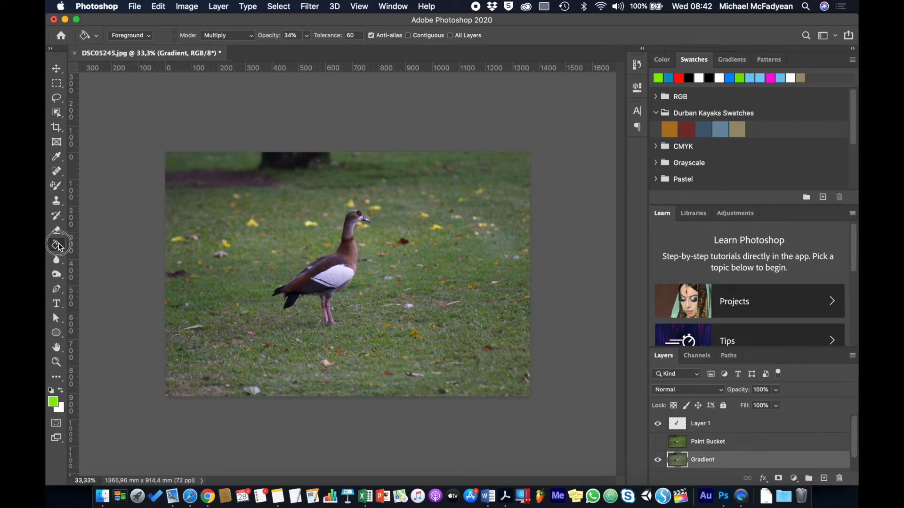
- Switch to the Gradient tool and browse the preset folders in the Gradient Editor without applying one
drag(57, 245, 85, 241)
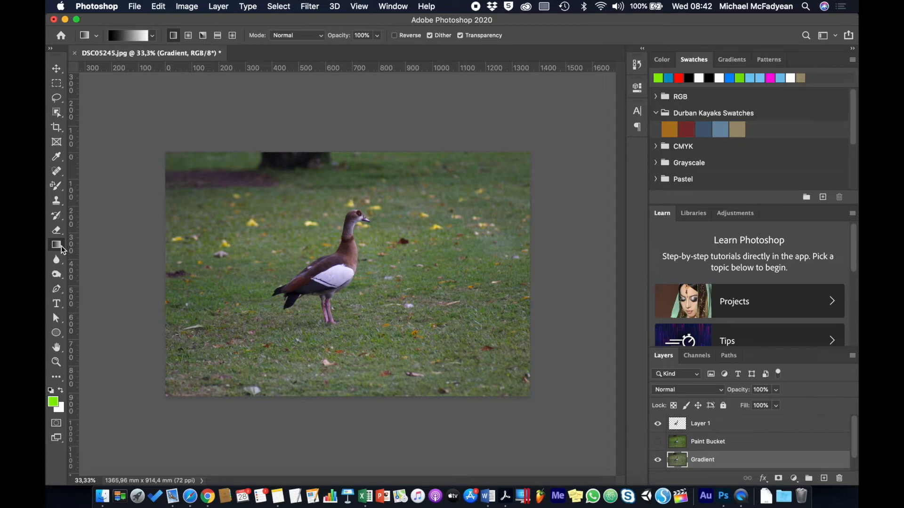
click(134, 35)
drag(659, 132, 494, 116)
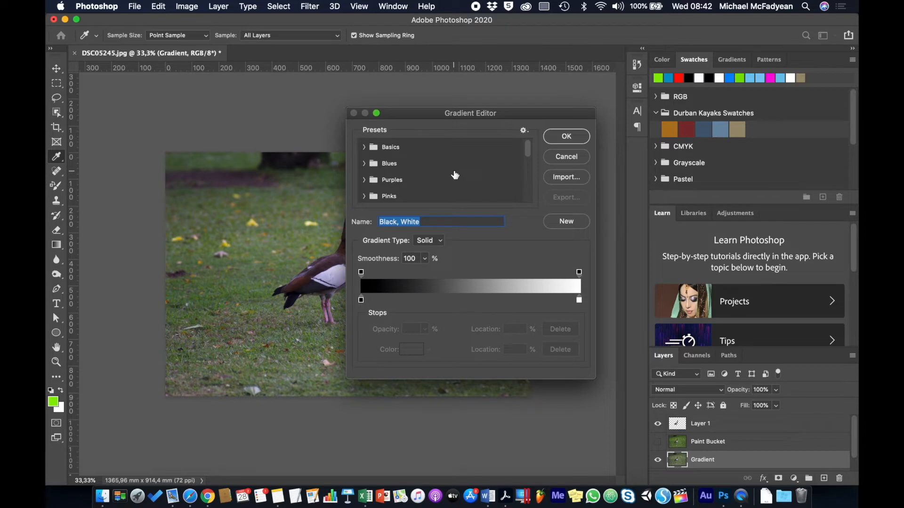
click(365, 147)
click(365, 147)
click(364, 163)
click(364, 162)
click(365, 180)
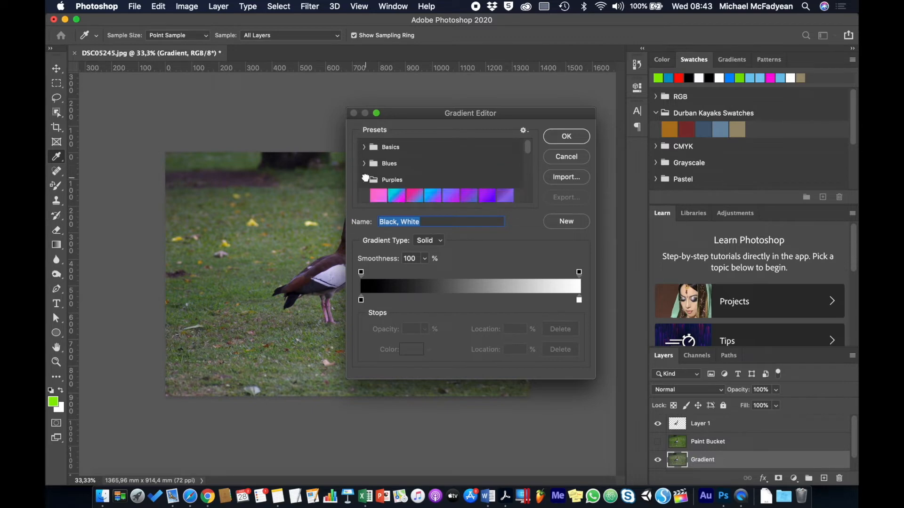
click(366, 180)
scroll(384, 179, down, 6)
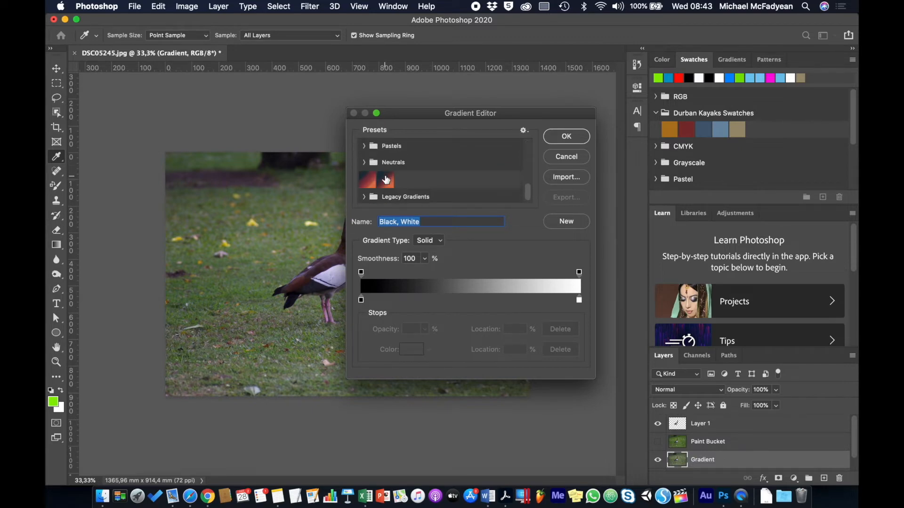
scroll(386, 180, up, 4)
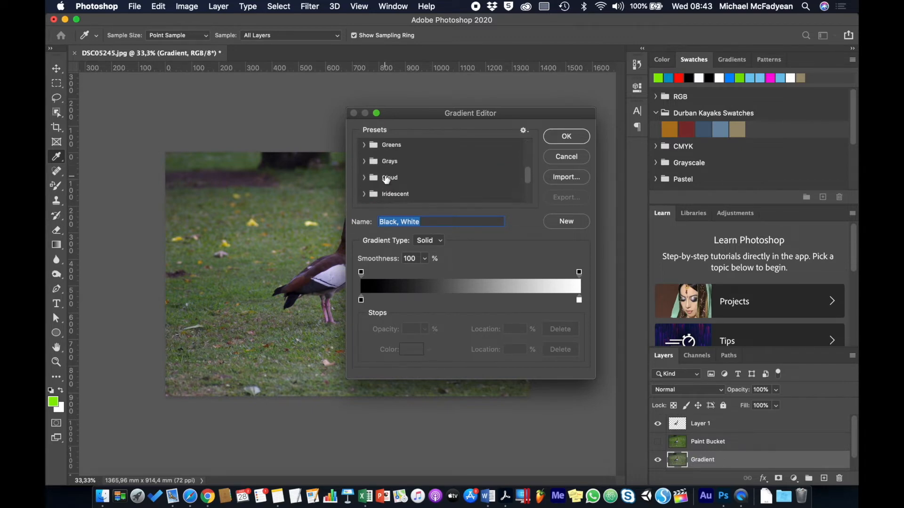
scroll(386, 180, up, 2)
scroll(386, 179, up, 2)
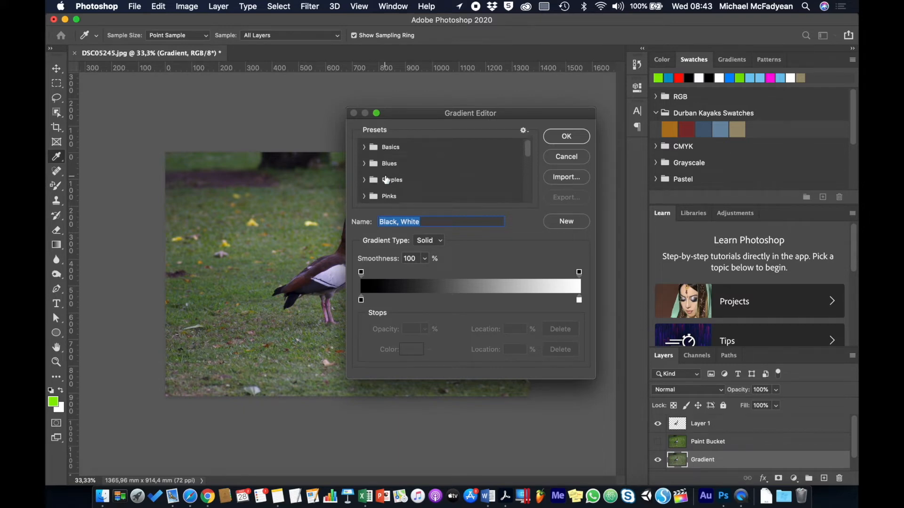
click(523, 130)
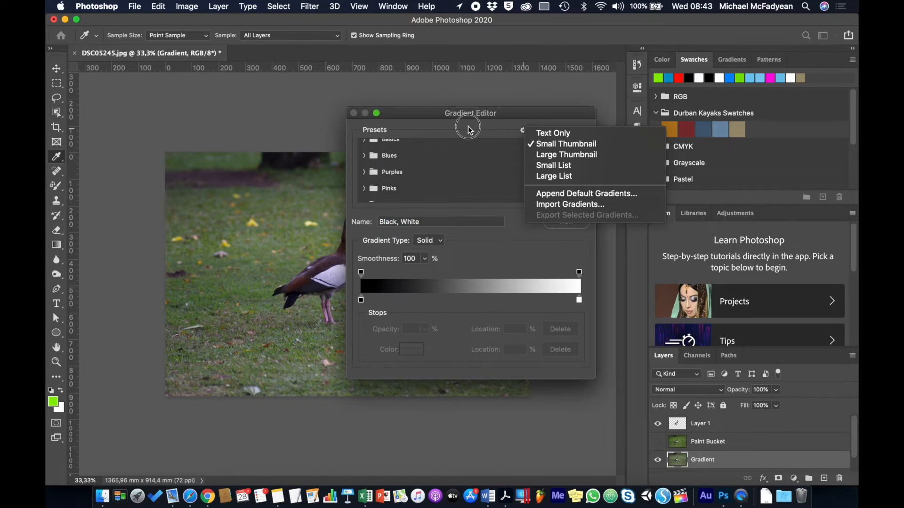
click(514, 134)
click(560, 156)
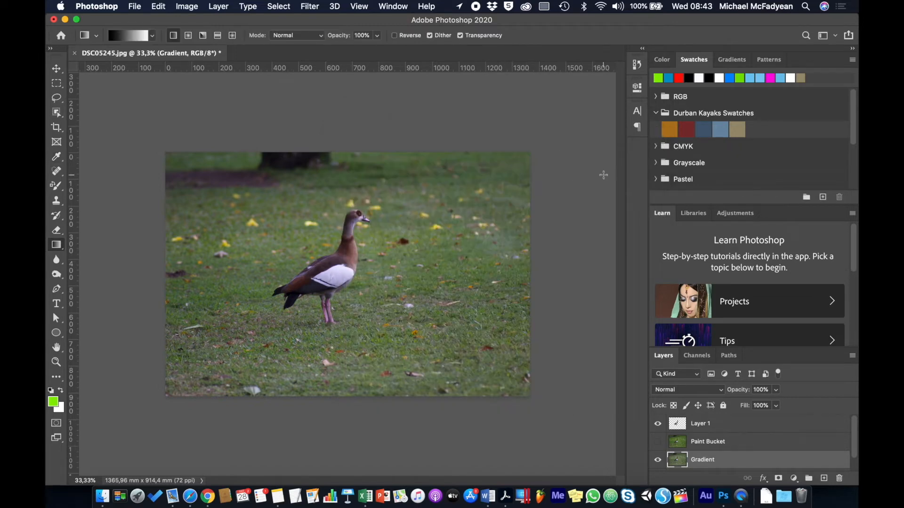
- Browse the gradient preset folders in the Gradients panel, including the legacy Photographic Toning set
click(733, 59)
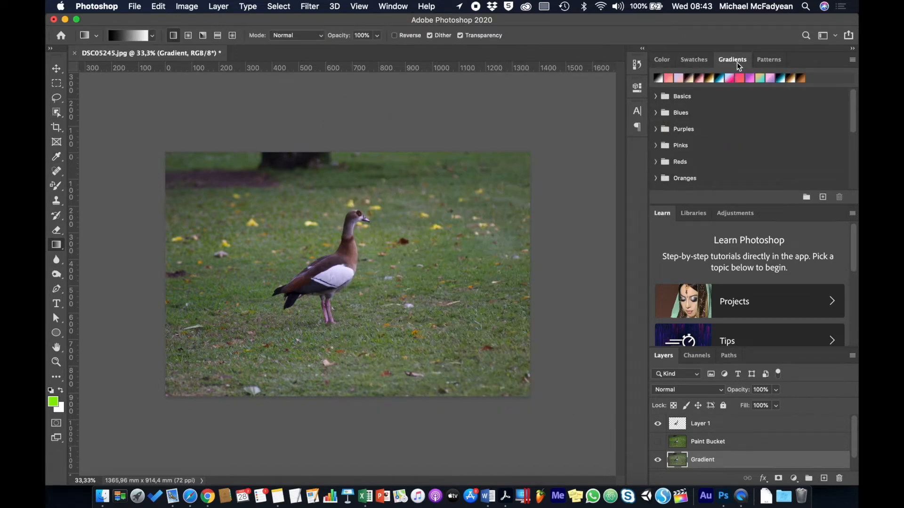
click(852, 61)
click(656, 182)
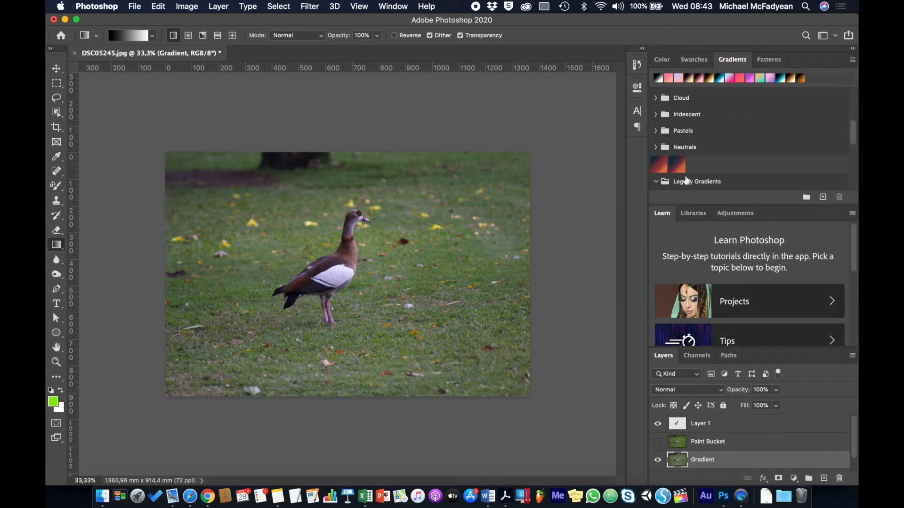
scroll(686, 180, down, 6)
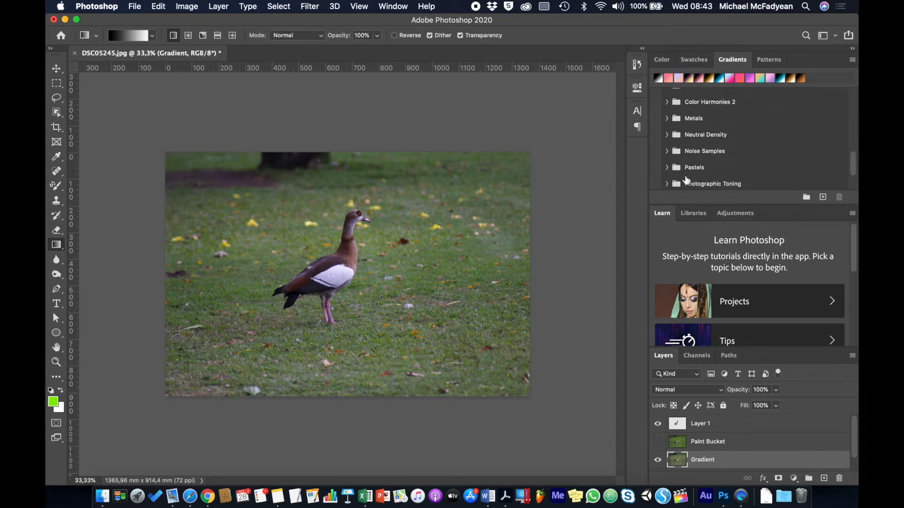
scroll(686, 179, down, 2)
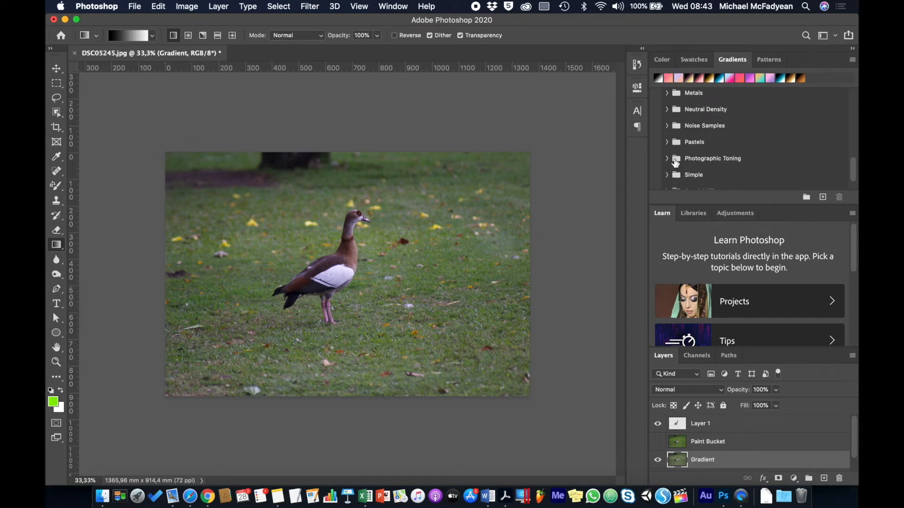
click(676, 161)
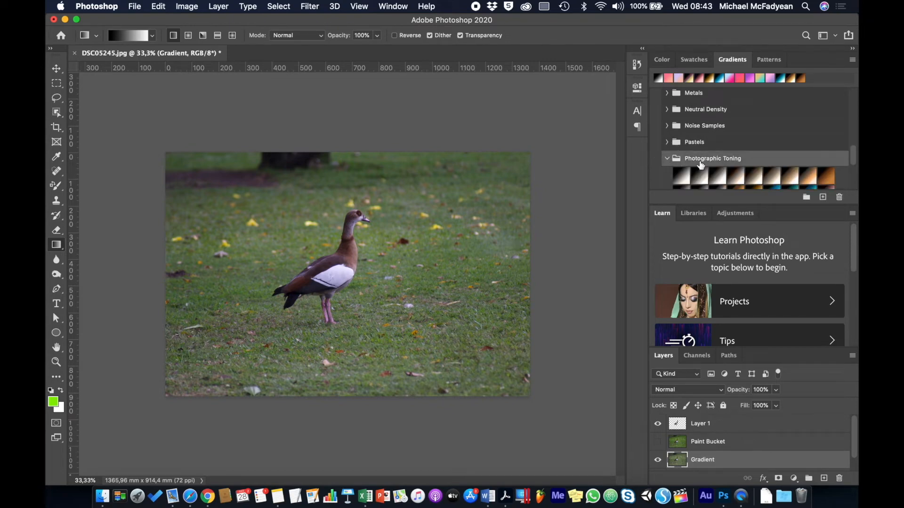
scroll(700, 165, down, 5)
scroll(700, 165, up, 4)
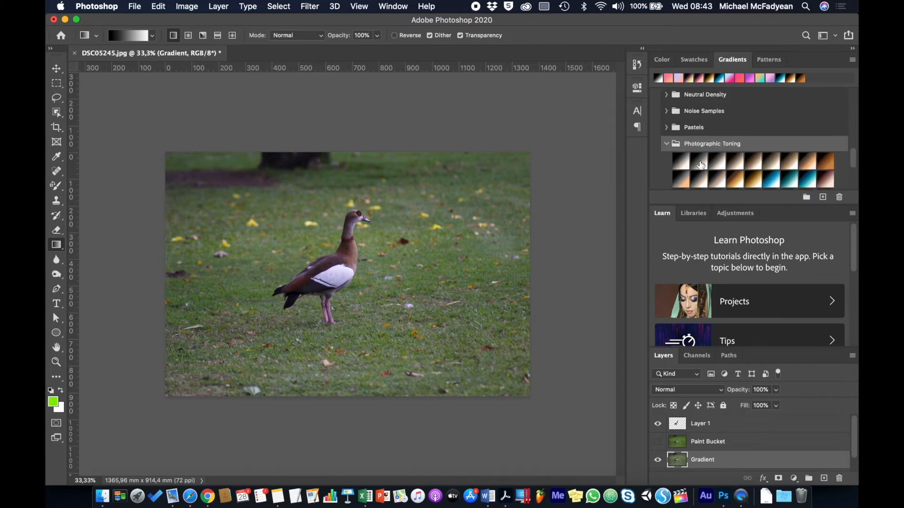
scroll(700, 165, down, 1)
scroll(701, 165, down, 1)
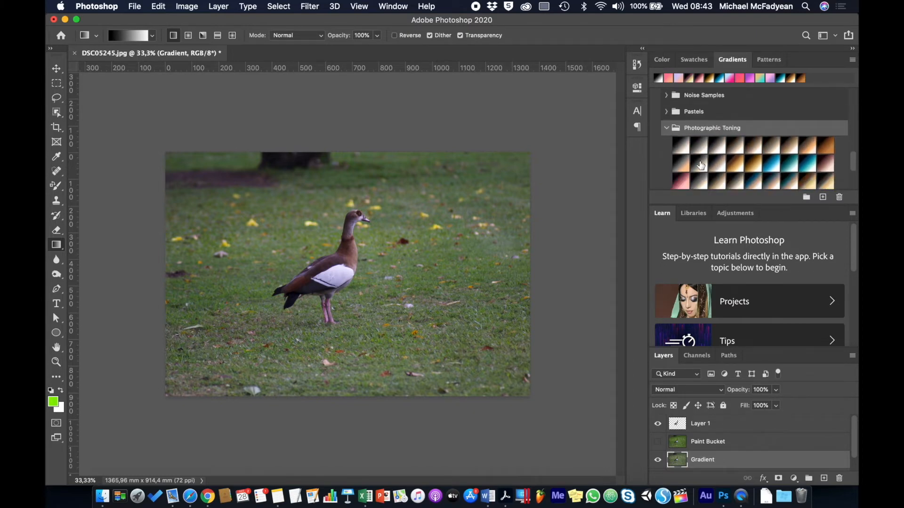
click(689, 133)
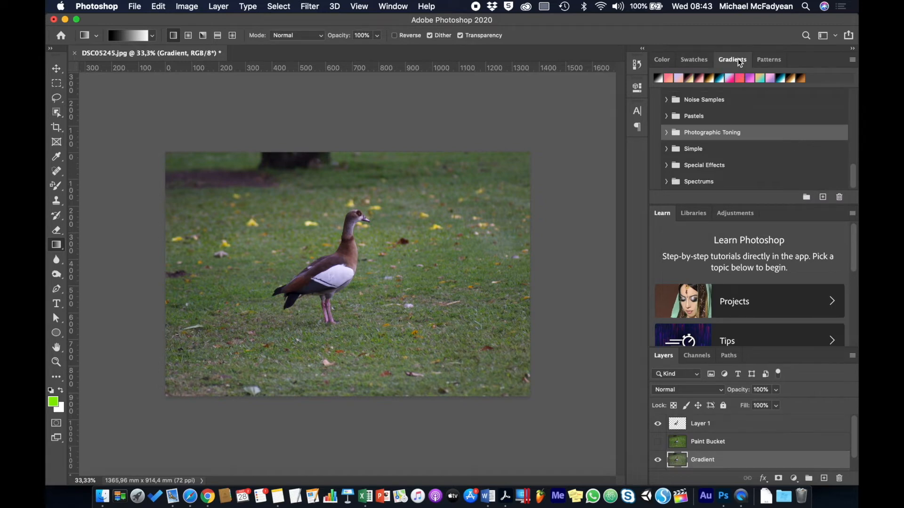
click(852, 60)
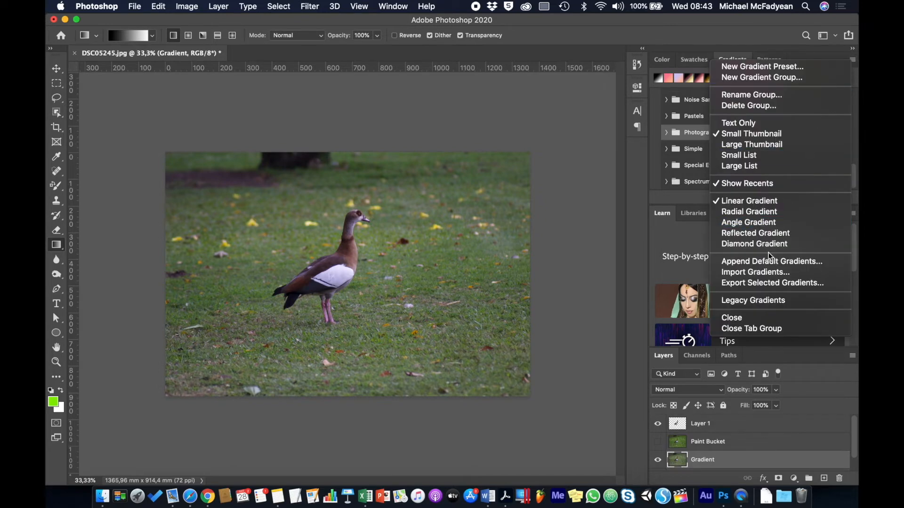
click(853, 60)
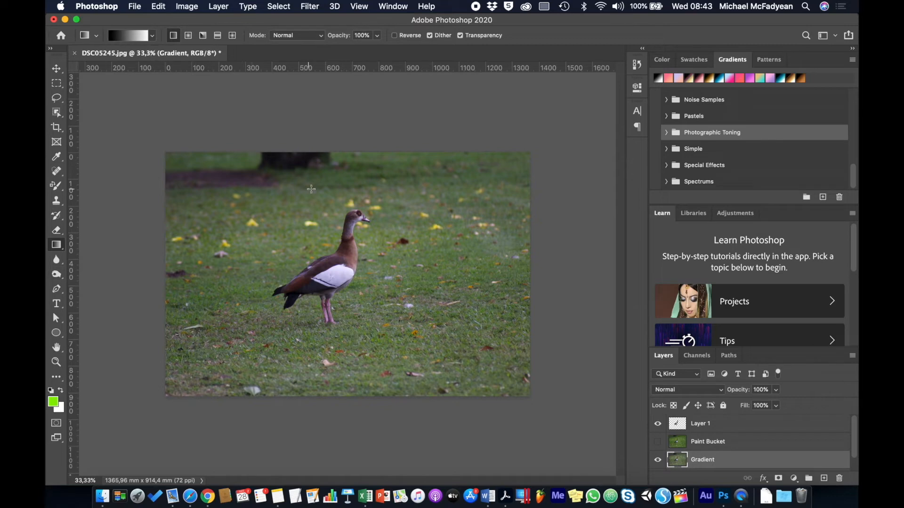
- Pick the Gold 1 gradient from the legacy Photographic Toning presets
click(154, 36)
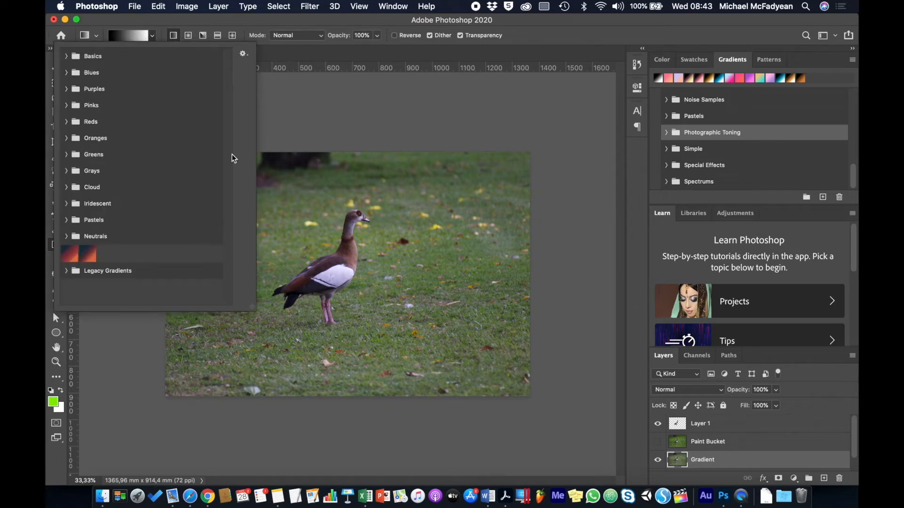
click(67, 271)
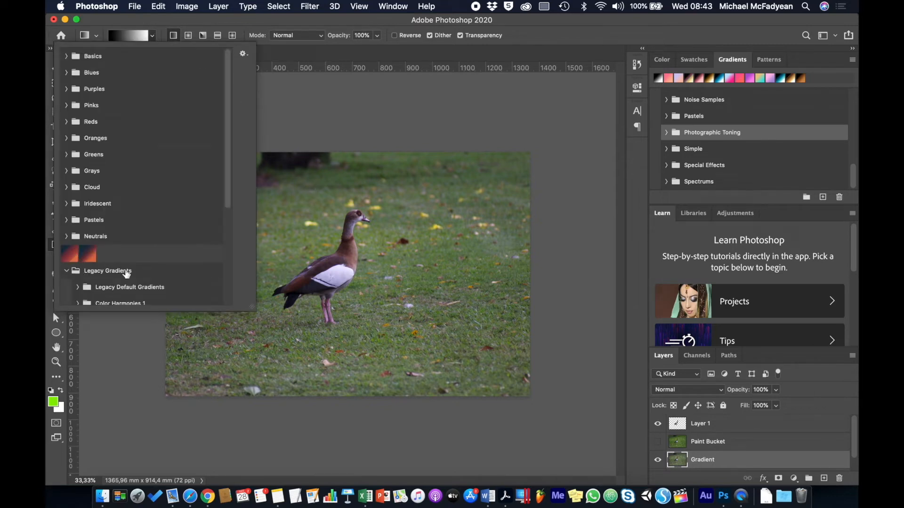
scroll(126, 273, down, 6)
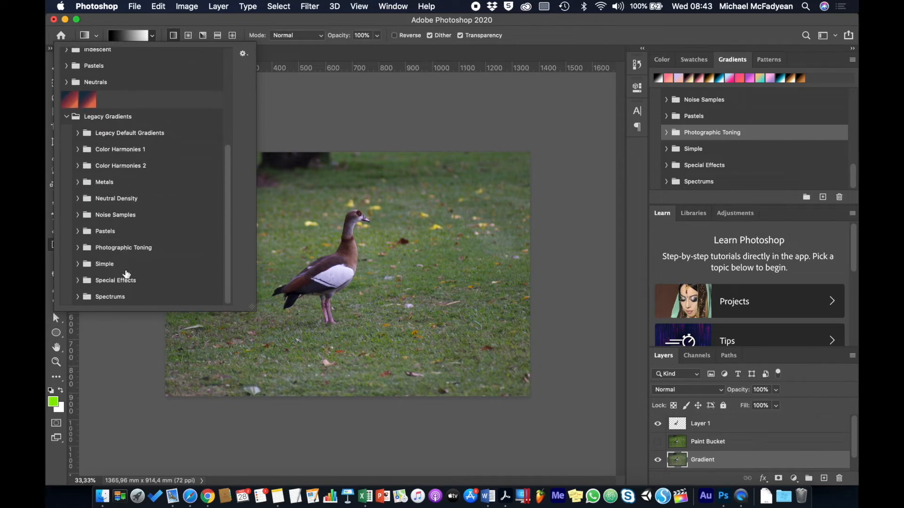
click(78, 248)
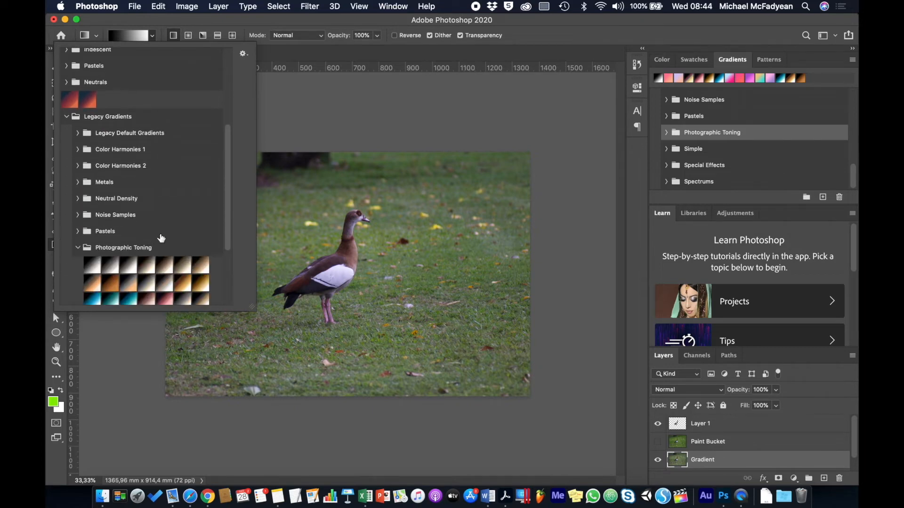
scroll(161, 238, down, 5)
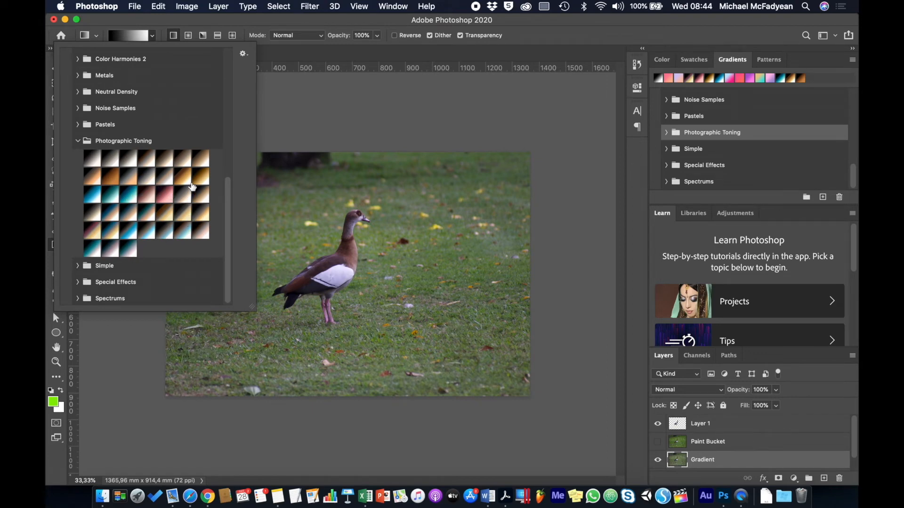
click(185, 177)
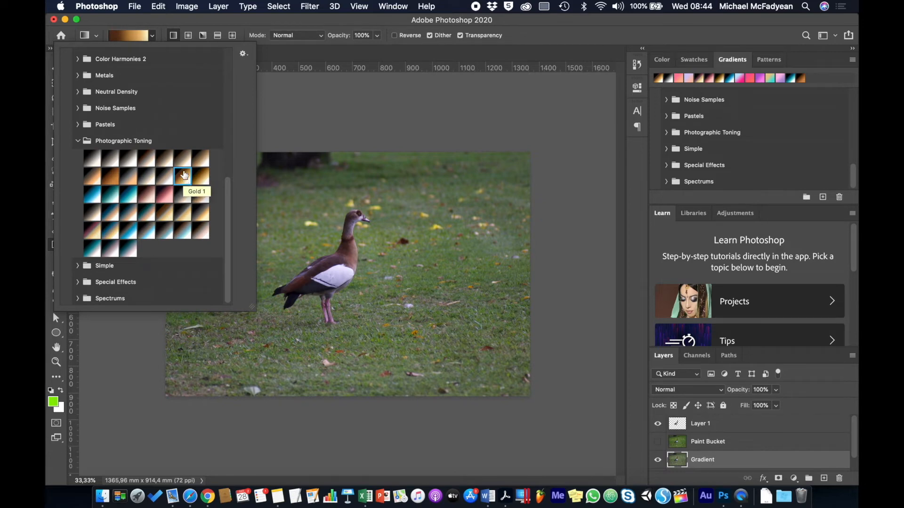
click(152, 36)
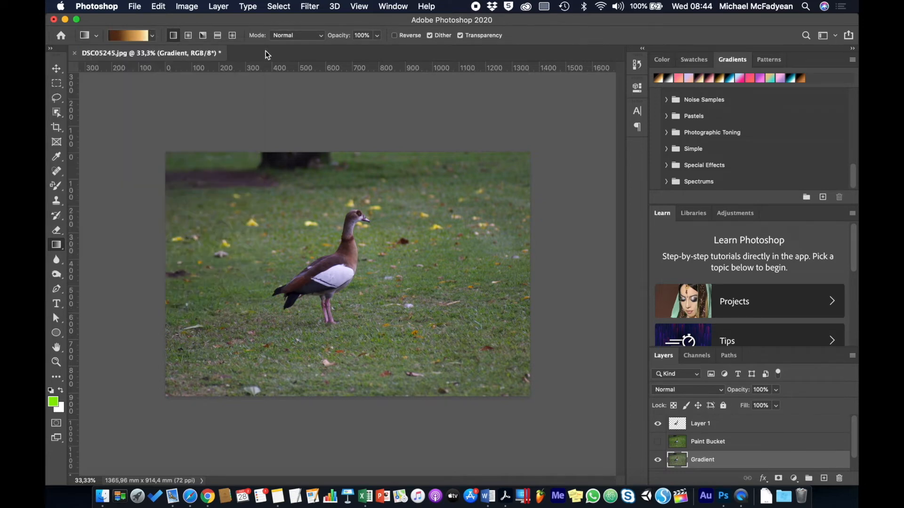
- Set the gradient's blending mode to Overlay and its opacity to 73%
click(323, 35)
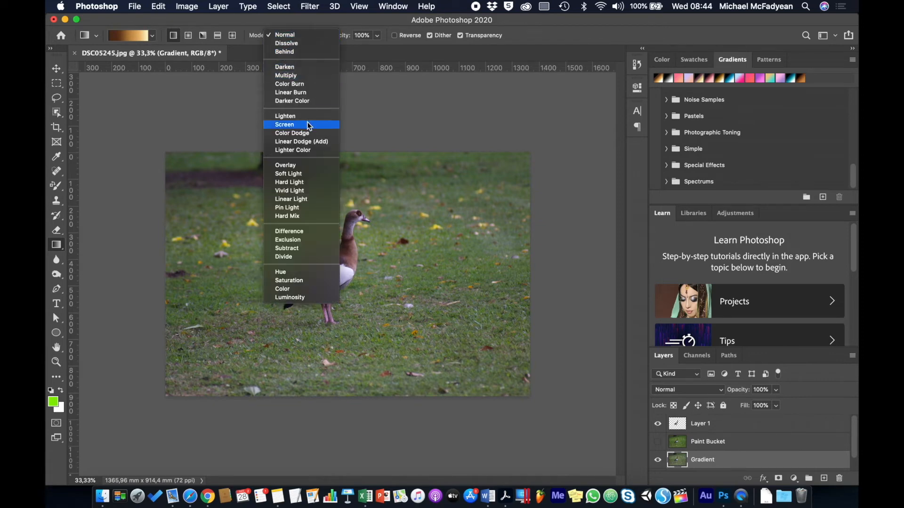
click(306, 166)
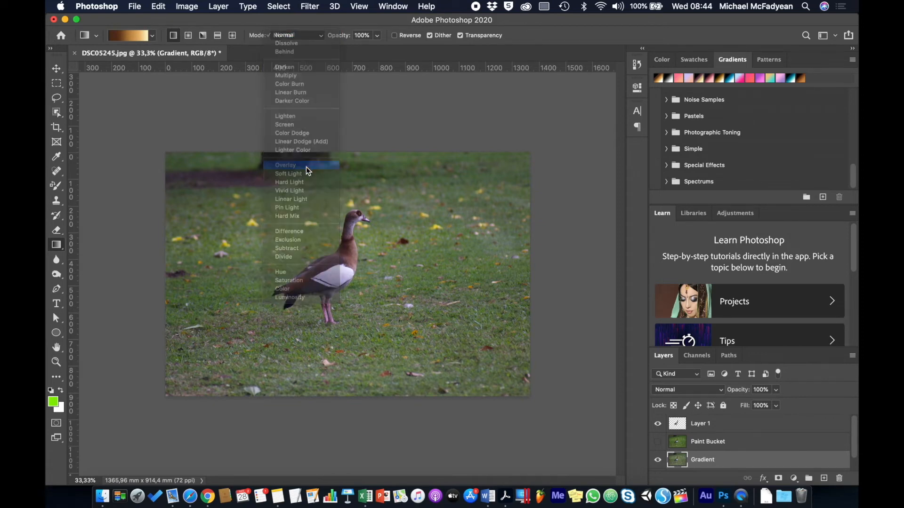
click(378, 35)
drag(376, 50, 364, 50)
click(388, 23)
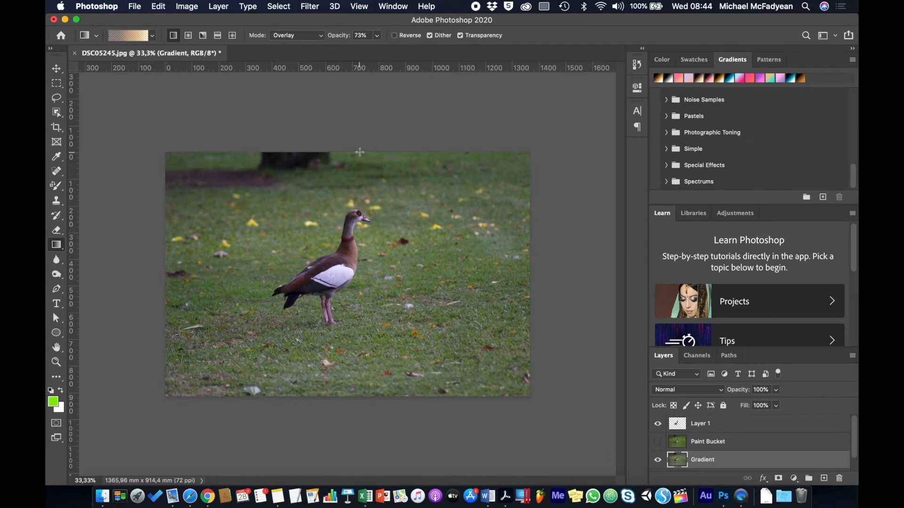
- Test the Gold 1 gradient top to bottom over the photo, normal and reversed, undoing each attempt
drag(359, 152, 356, 398)
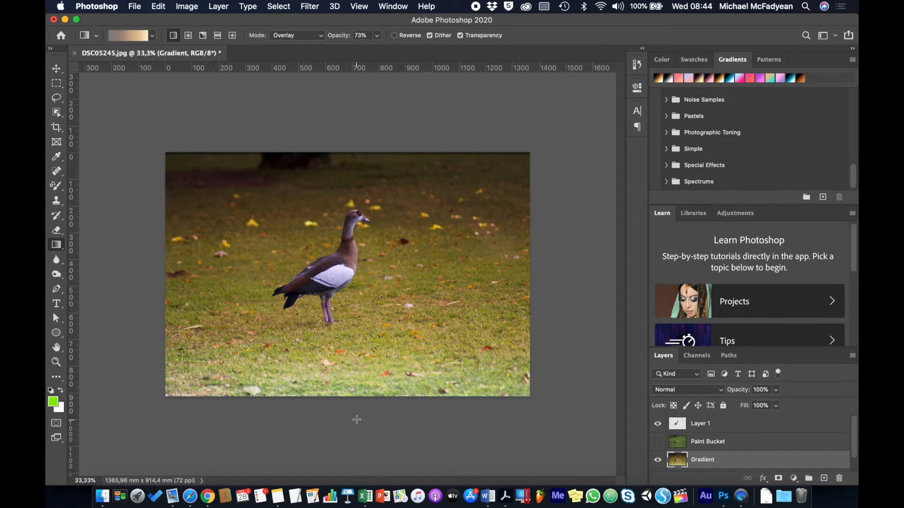
key(super+z)
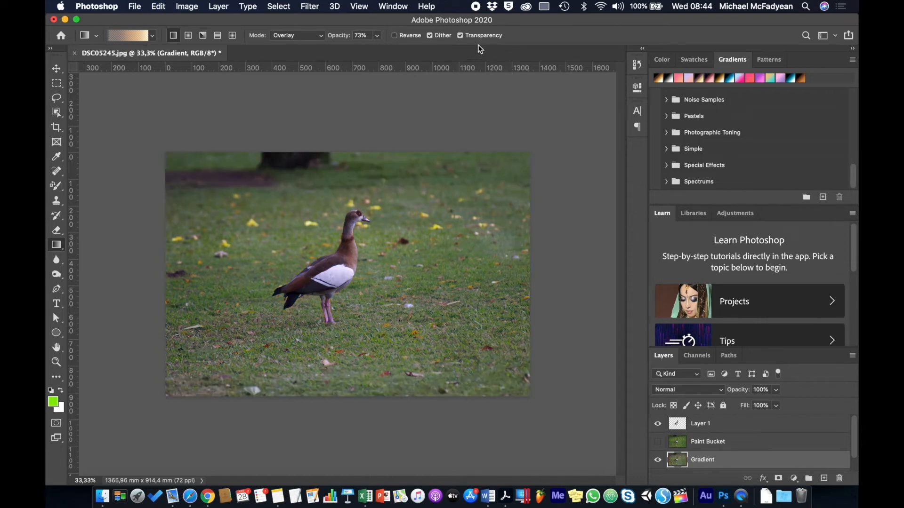
click(394, 35)
drag(370, 152, 375, 396)
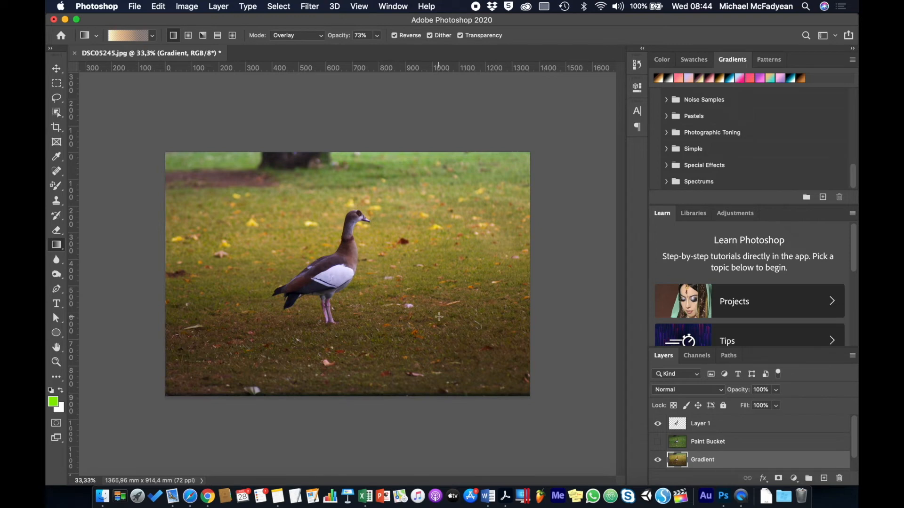
key(super+z)
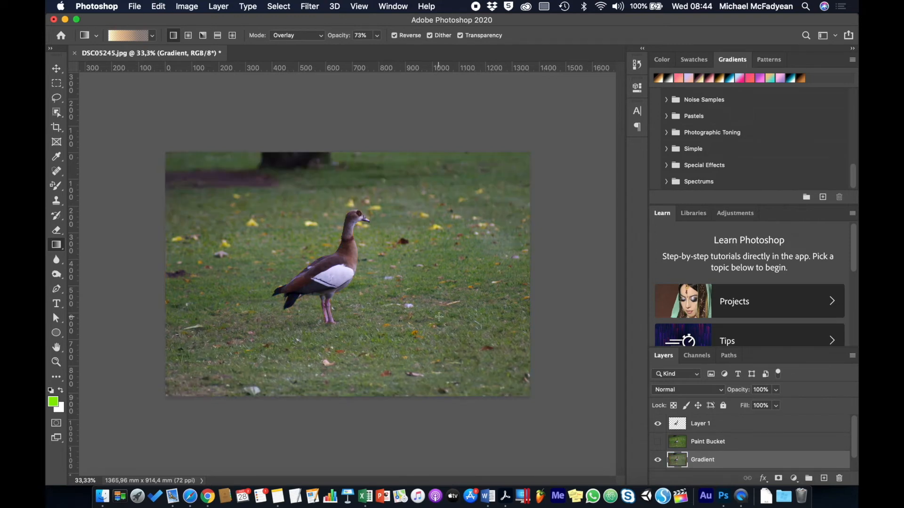
- Choose the Purple_21 gradient from the Purples presets and turn Reverse off
click(152, 37)
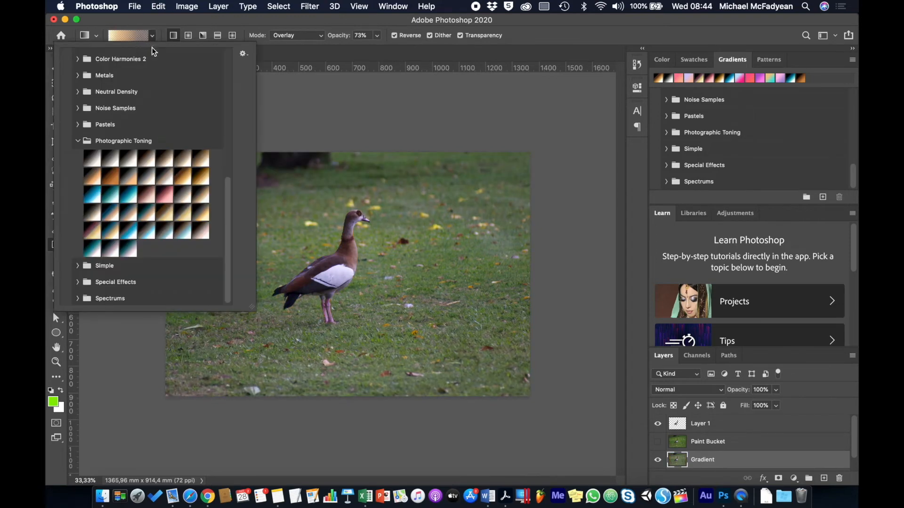
click(78, 142)
click(66, 118)
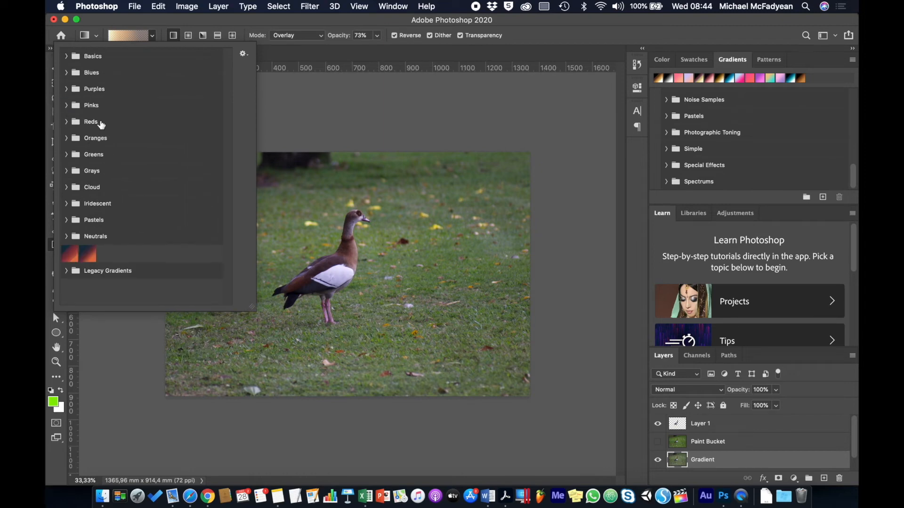
click(67, 91)
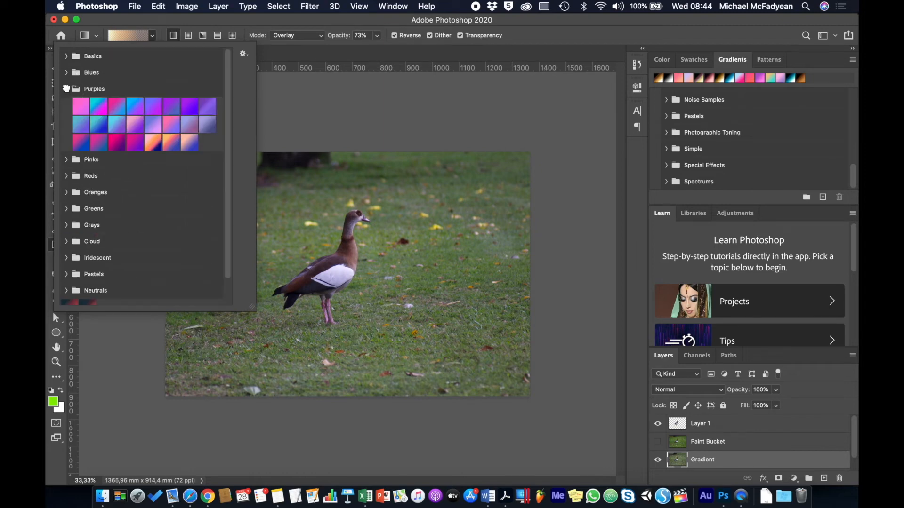
click(155, 145)
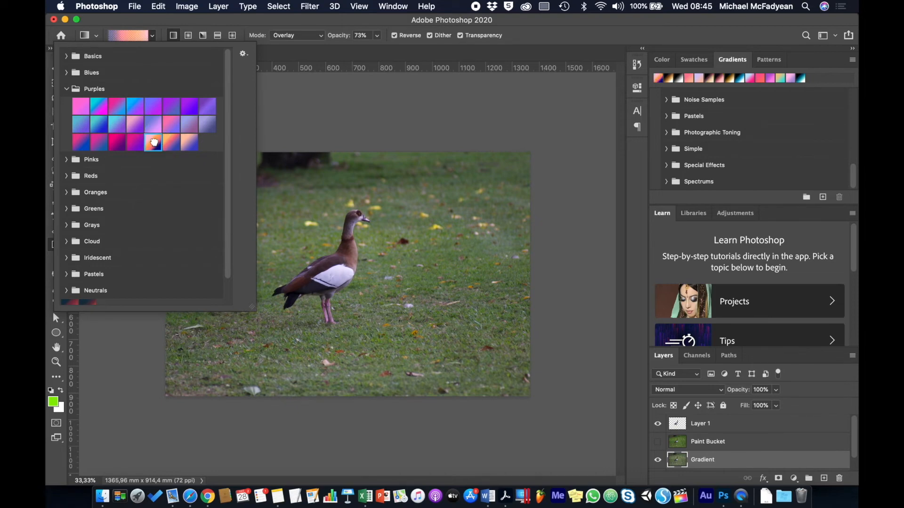
click(318, 21)
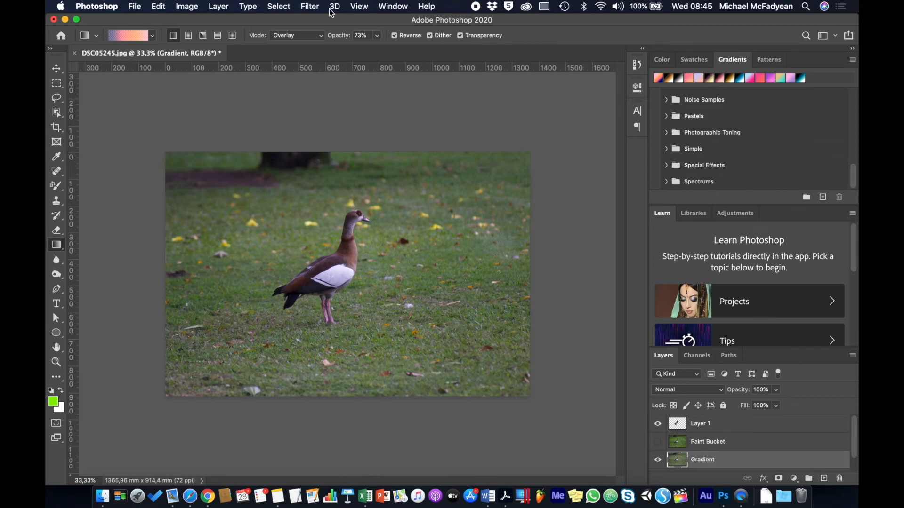
click(394, 36)
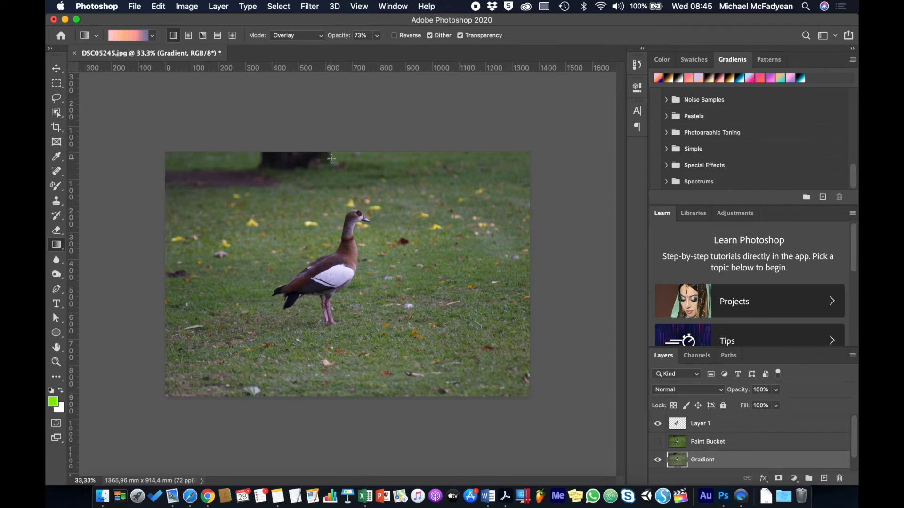
- Apply the Purple_21 gradient from the top to the bottom of the photo and undo it
drag(333, 151, 332, 397)
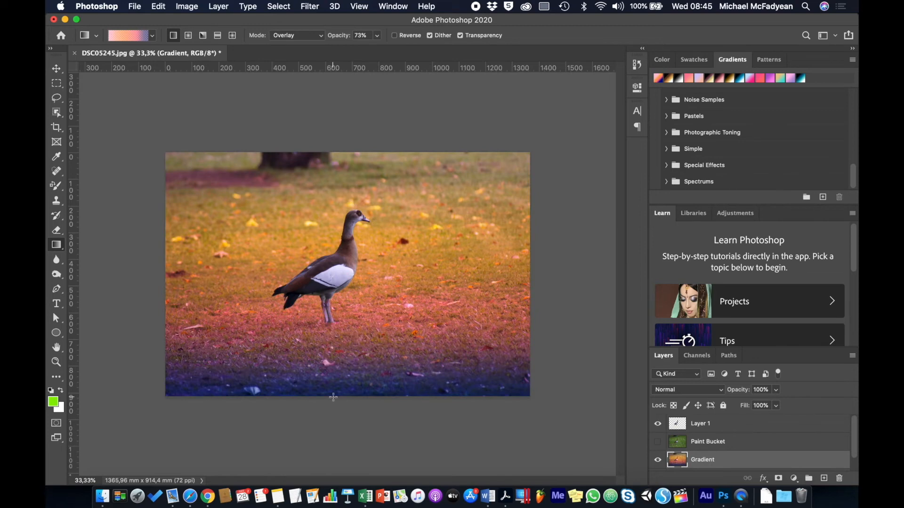
key(super+z)
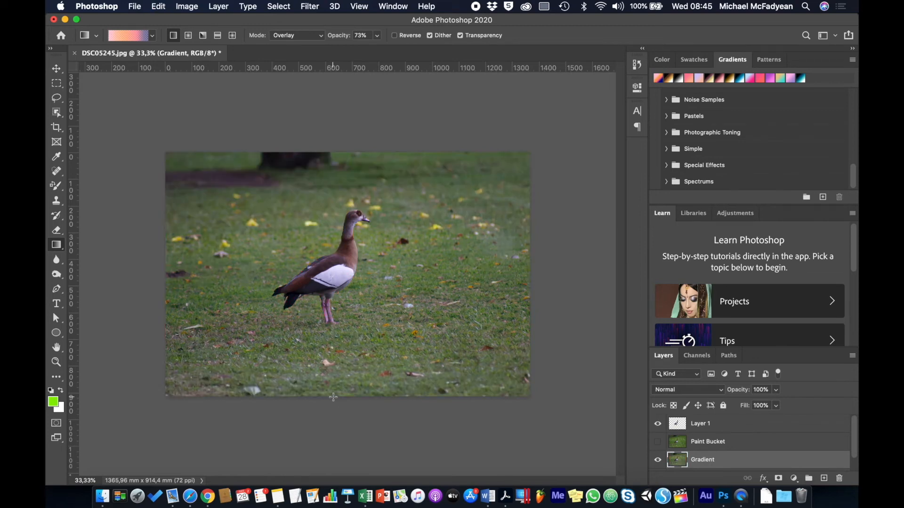
- Open the current gradient for editing and change its colour stop at 65% to cyan
click(128, 38)
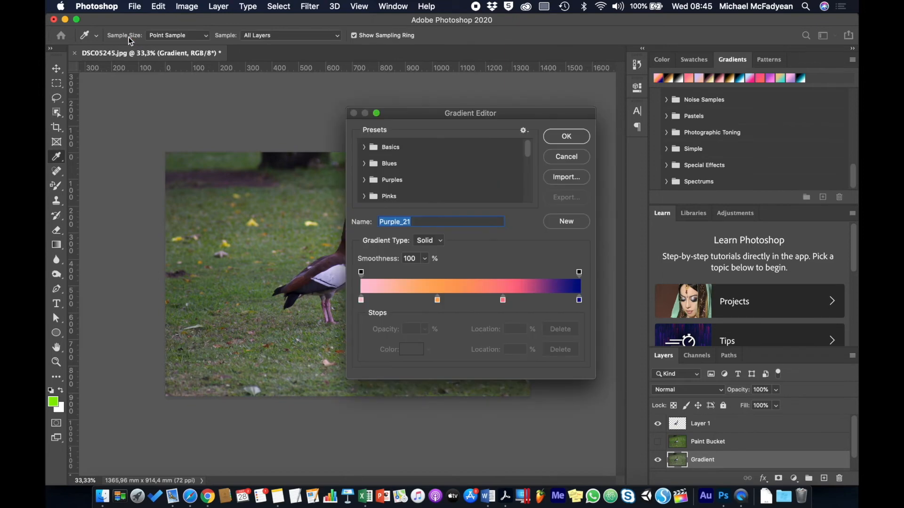
click(361, 300)
click(437, 301)
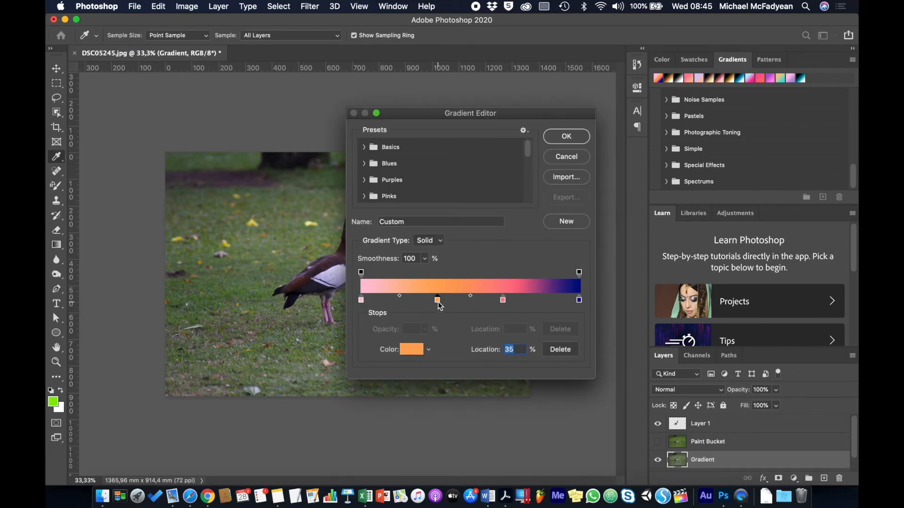
click(503, 301)
click(413, 350)
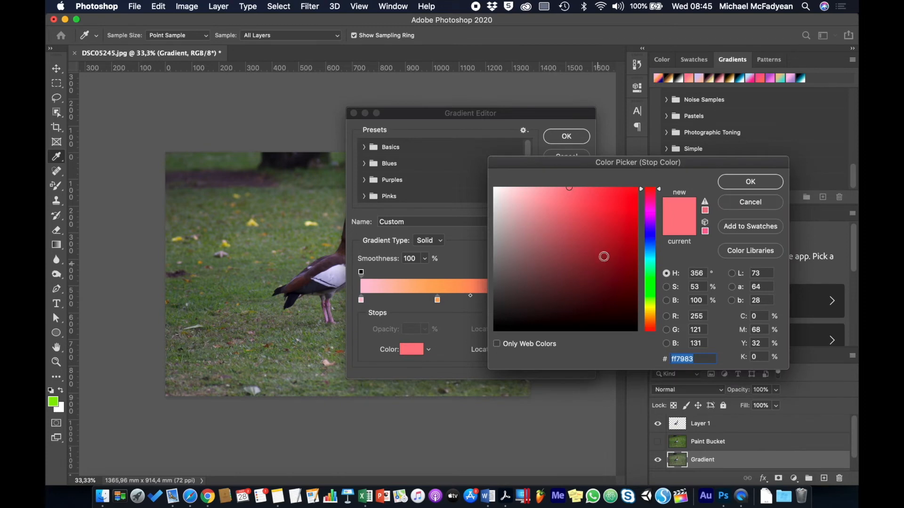
click(650, 255)
click(739, 186)
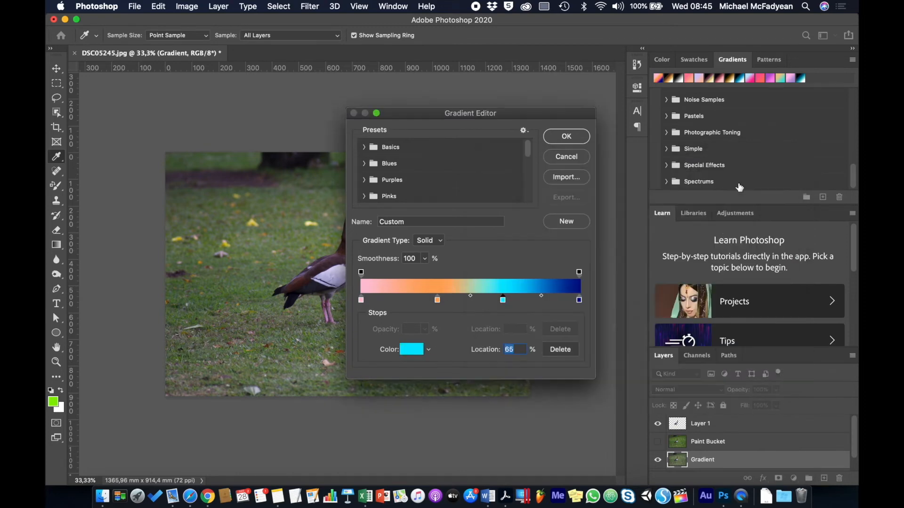
- Save the edited gradient as a new preset named with the user's first name and close the editor
double_click(407, 225)
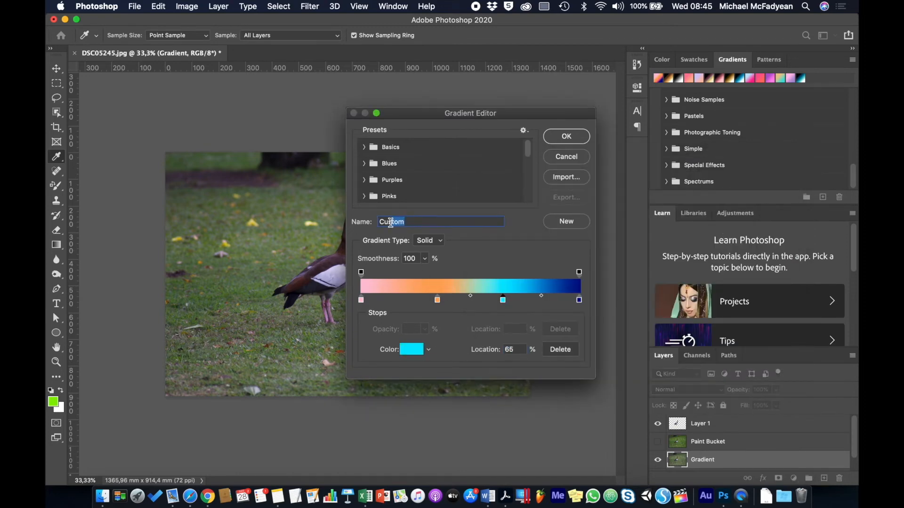
text(Mike)
click(555, 224)
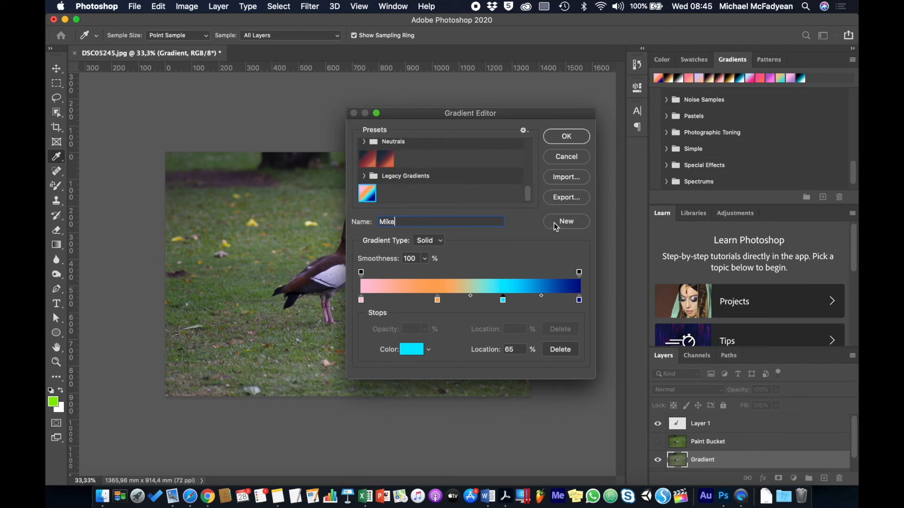
click(567, 156)
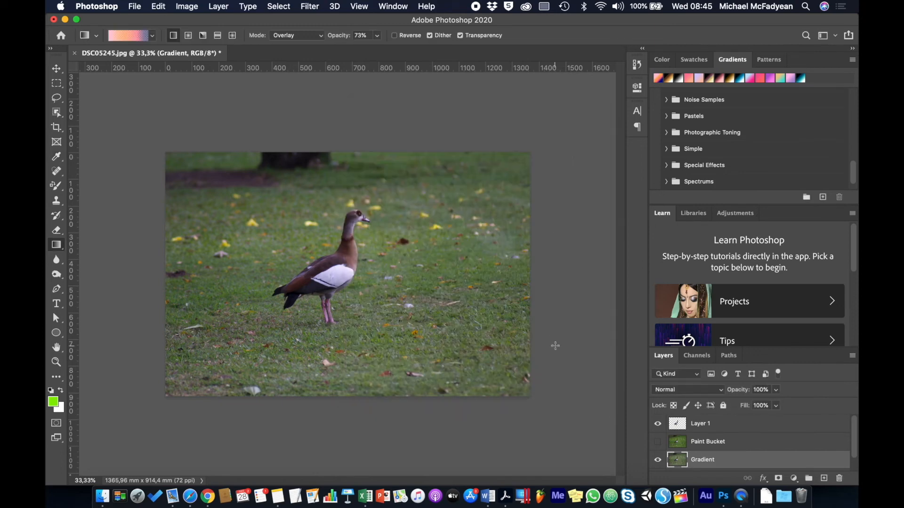
- Rename the Layer 1 layer as Duck
click(706, 426)
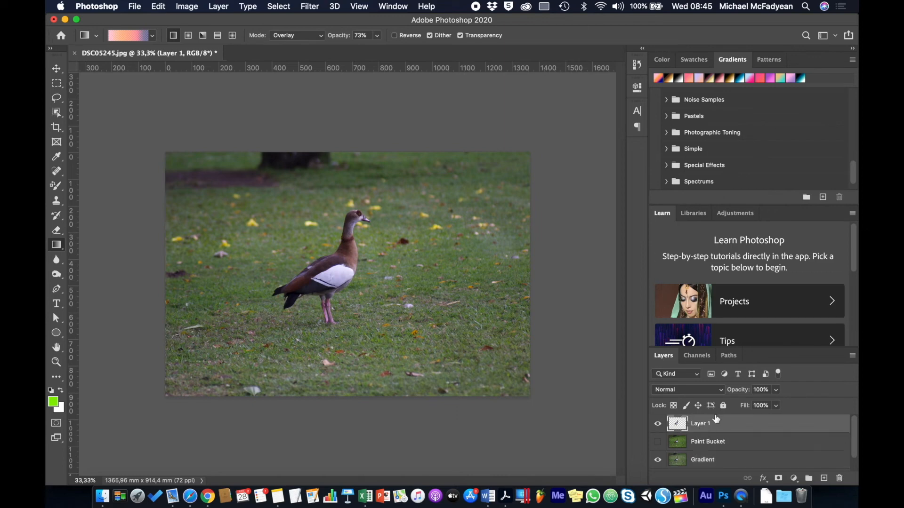
click(705, 425)
click(705, 424)
double_click(705, 425)
text(Duck)
key(Return)
- Add a Gradient Overlay style to the Duck layer using an orange-to-blue preset from the Purples group
click(763, 479)
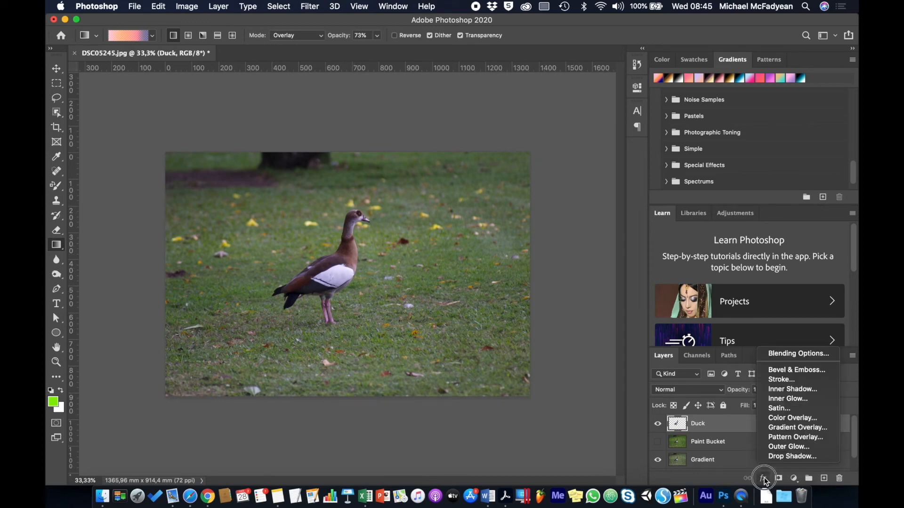
click(787, 430)
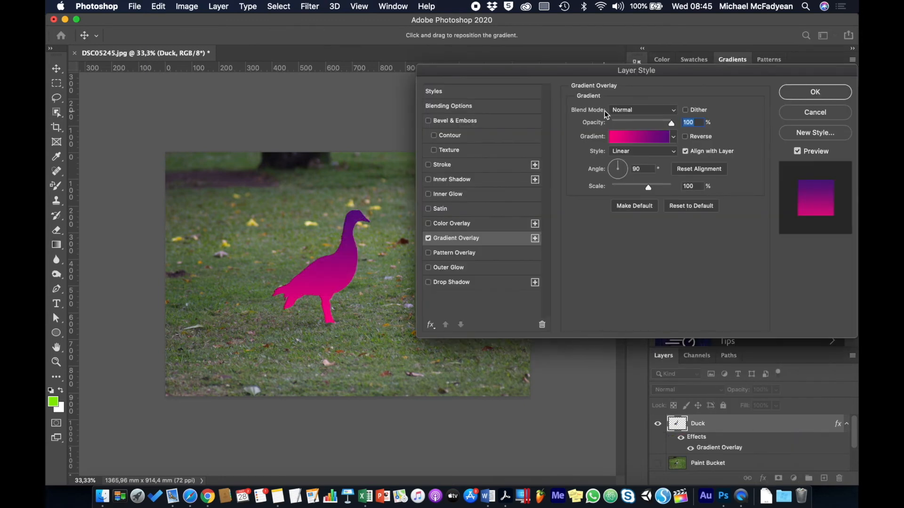
click(673, 137)
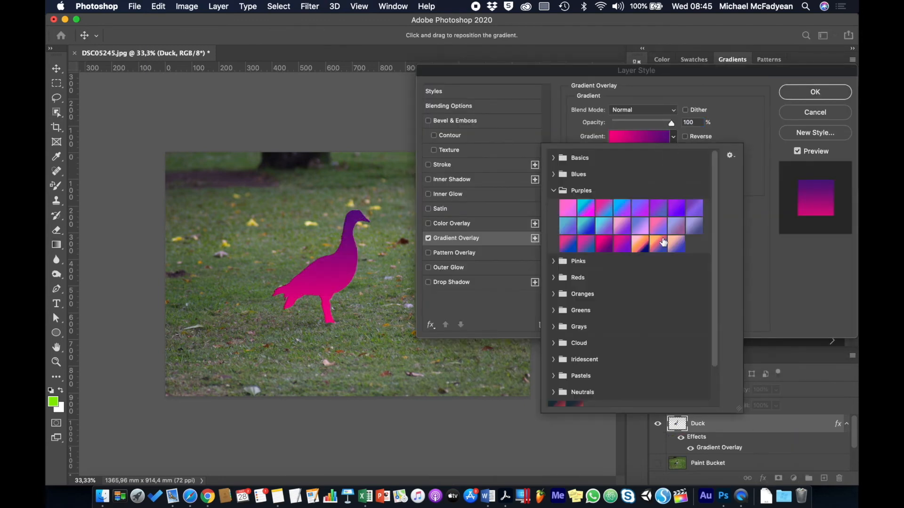
click(641, 244)
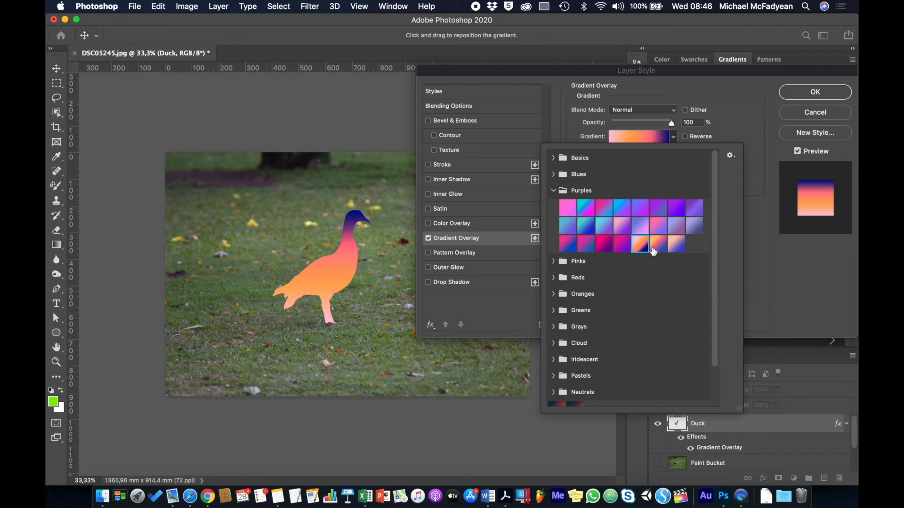
click(657, 245)
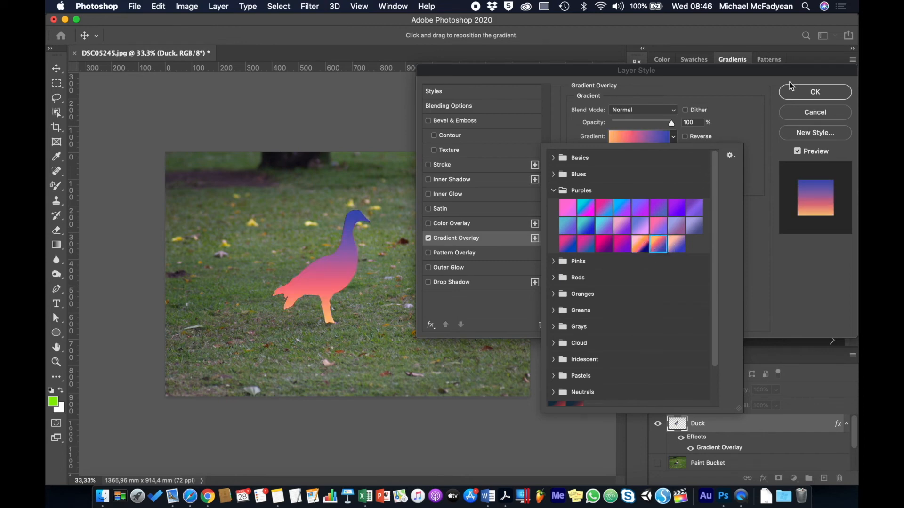
click(807, 93)
click(805, 92)
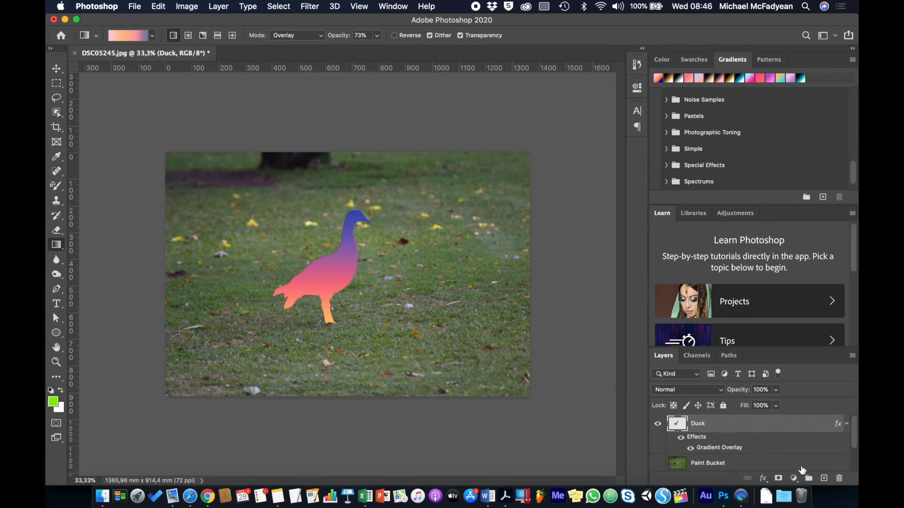
- Add a new layer beneath the Duck layer and name it Backdrop
click(824, 478)
drag(766, 425, 758, 468)
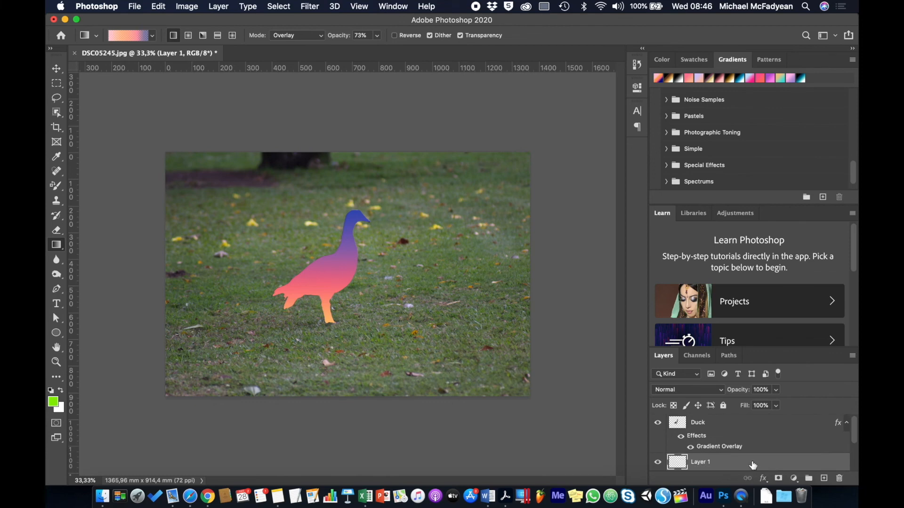
double_click(703, 462)
text(Backdrop)
key(Return)
- Choose a light pink preset from the Iridescent gradient group
click(154, 35)
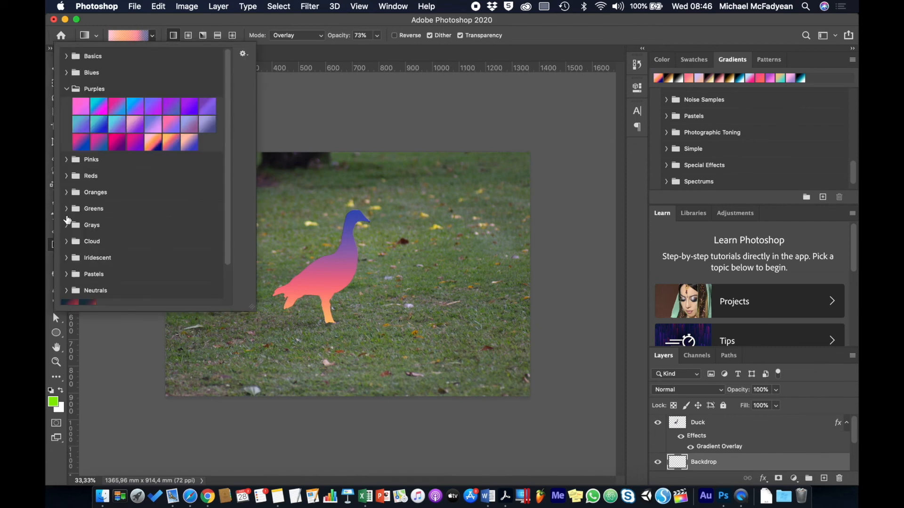
click(67, 257)
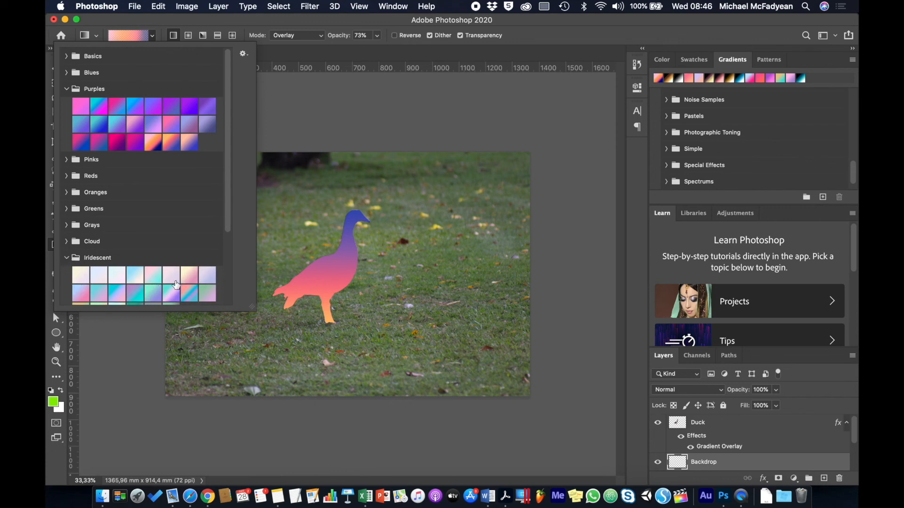
click(190, 274)
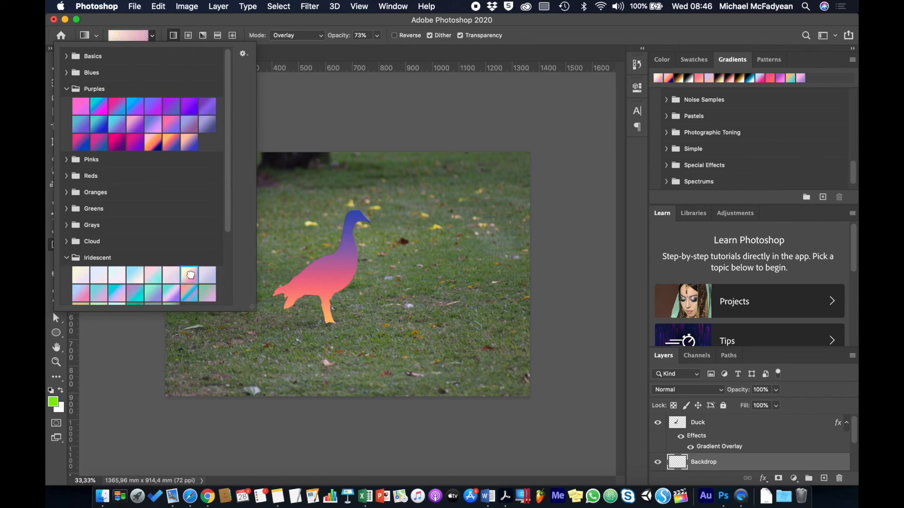
click(67, 258)
- Set the gradient to Normal mode at 100% opacity and fill the Backdrop layer from top to bottom
click(306, 35)
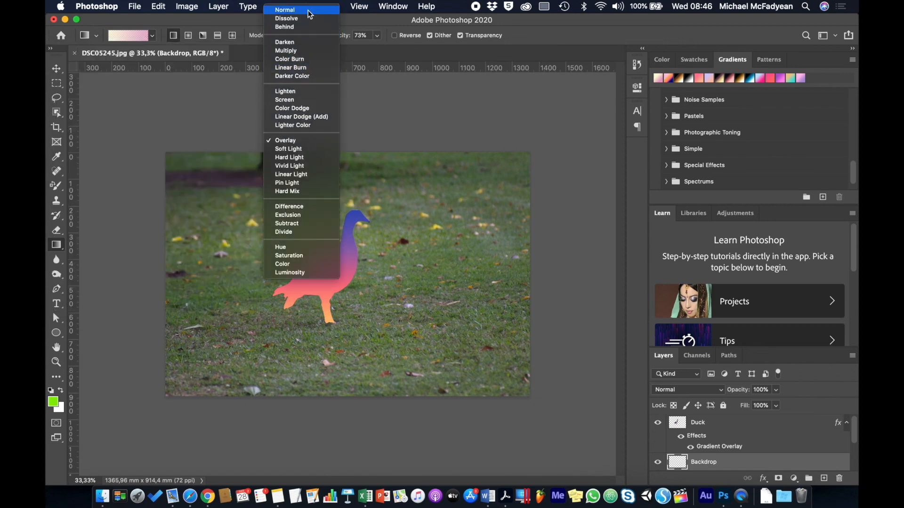
click(286, 10)
drag(340, 36, 461, 29)
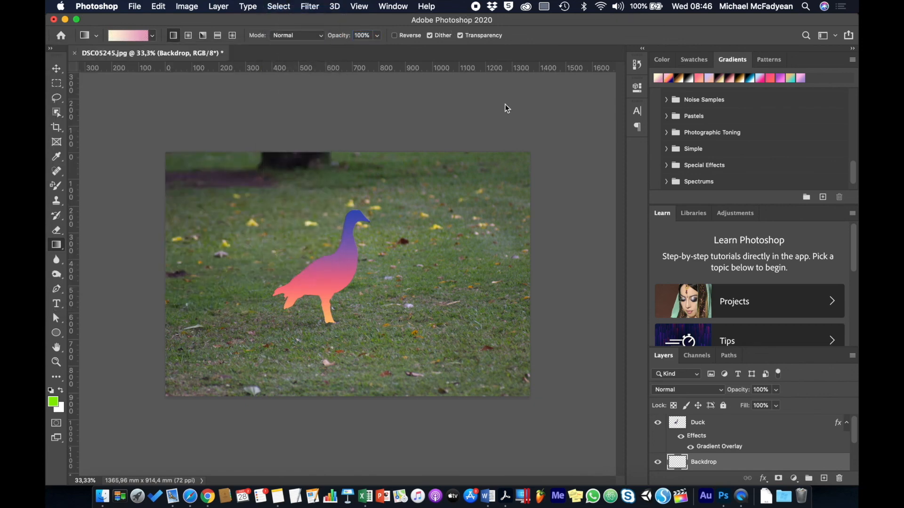
drag(347, 151, 350, 398)
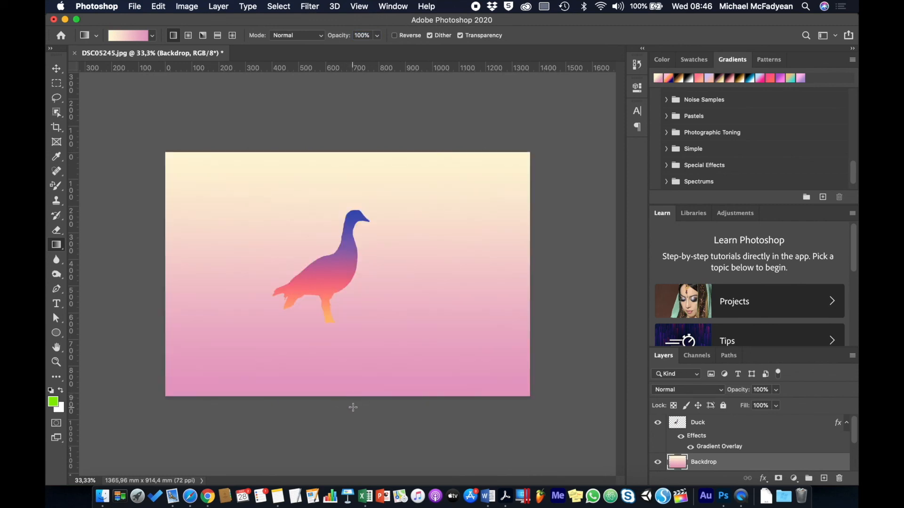